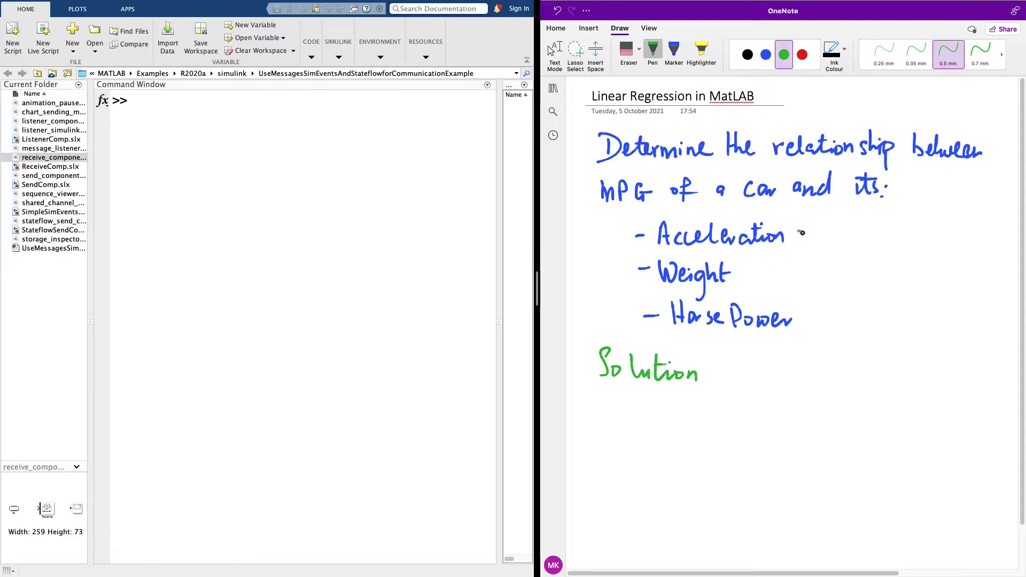
In green ink, label Acceleration, Weight and HorsePower as x₁, x₂, x₃ and MPG as y.
{"action": "left_click_drag", "start_coordinate": [797, 230], "coordinate": [810, 243]}
{"action": "mouse_move", "coordinate": [812, 228]}
{"action": "left_mouse_down"}
{"action": "mouse_move", "coordinate": [797, 244]}
{"action": "mouse_move", "coordinate": [817, 247]}
{"action": "left_mouse_up"}
{"action": "left_click_drag", "start_coordinate": [765, 266], "coordinate": [776, 277]}
{"action": "left_click_drag", "start_coordinate": [778, 266], "coordinate": [767, 277]}
{"action": "left_click_drag", "start_coordinate": [781, 273], "coordinate": [794, 279]}
{"action": "left_click_drag", "start_coordinate": [804, 313], "coordinate": [816, 325]}
{"action": "mouse_move", "coordinate": [816, 313]}
{"action": "left_mouse_down"}
{"action": "mouse_move", "coordinate": [805, 326]}
{"action": "mouse_move", "coordinate": [825, 331]}
{"action": "left_mouse_up"}
{"action": "left_click_drag", "start_coordinate": [869, 224], "coordinate": [884, 242]}
{"action": "mouse_move", "coordinate": [883, 242]}
{"action": "left_mouse_down"}
{"action": "mouse_move", "coordinate": [891, 231]}
{"action": "mouse_move", "coordinate": [938, 239]}
{"action": "left_mouse_up"}
{"action": "left_click_drag", "start_coordinate": [947, 223], "coordinate": [935, 255]}
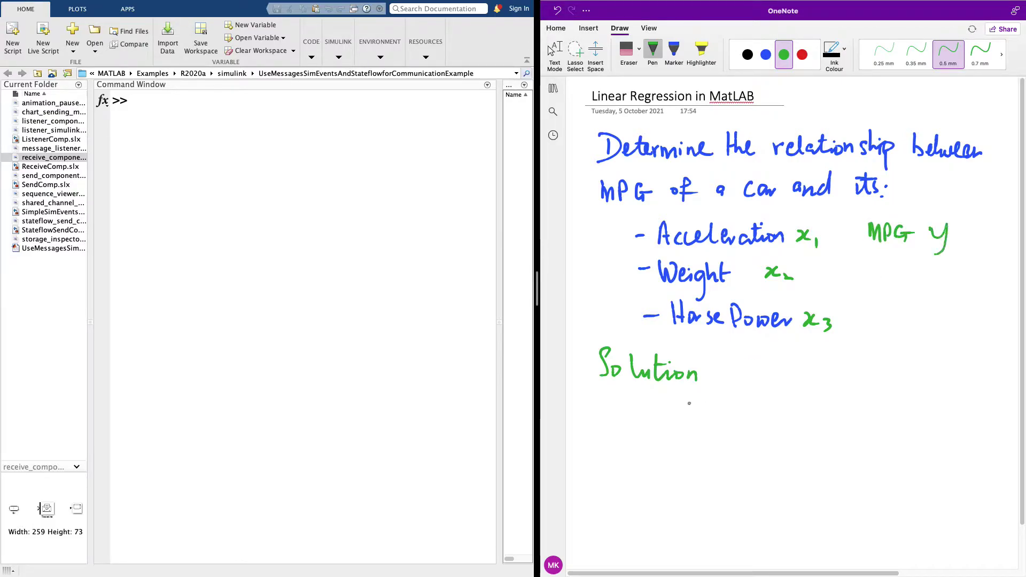
Write y = β₀ + β₁x₁ + β₂x₂ + β₃x₃ under Solution and underline β₀.
{"action": "left_click_drag", "start_coordinate": [670, 411], "coordinate": [676, 423]}
{"action": "mouse_move", "coordinate": [685, 409]}
{"action": "left_mouse_down"}
{"action": "mouse_move", "coordinate": [708, 423]}
{"action": "mouse_move", "coordinate": [736, 408]}
{"action": "mouse_move", "coordinate": [764, 429]}
{"action": "left_mouse_up"}
{"action": "mouse_move", "coordinate": [759, 422]}
{"action": "left_mouse_down"}
{"action": "mouse_move", "coordinate": [780, 407]}
{"action": "mouse_move", "coordinate": [792, 428]}
{"action": "mouse_move", "coordinate": [824, 428]}
{"action": "left_mouse_up"}
{"action": "mouse_move", "coordinate": [835, 412]}
{"action": "left_mouse_down"}
{"action": "mouse_move", "coordinate": [862, 406]}
{"action": "mouse_move", "coordinate": [879, 429]}
{"action": "mouse_move", "coordinate": [899, 414]}
{"action": "mouse_move", "coordinate": [922, 429]}
{"action": "left_mouse_up"}
{"action": "mouse_move", "coordinate": [917, 421]}
{"action": "left_mouse_down"}
{"action": "mouse_move", "coordinate": [951, 407]}
{"action": "mouse_move", "coordinate": [976, 423]}
{"action": "left_mouse_up"}
{"action": "left_click_drag", "start_coordinate": [979, 416], "coordinate": [993, 429]}
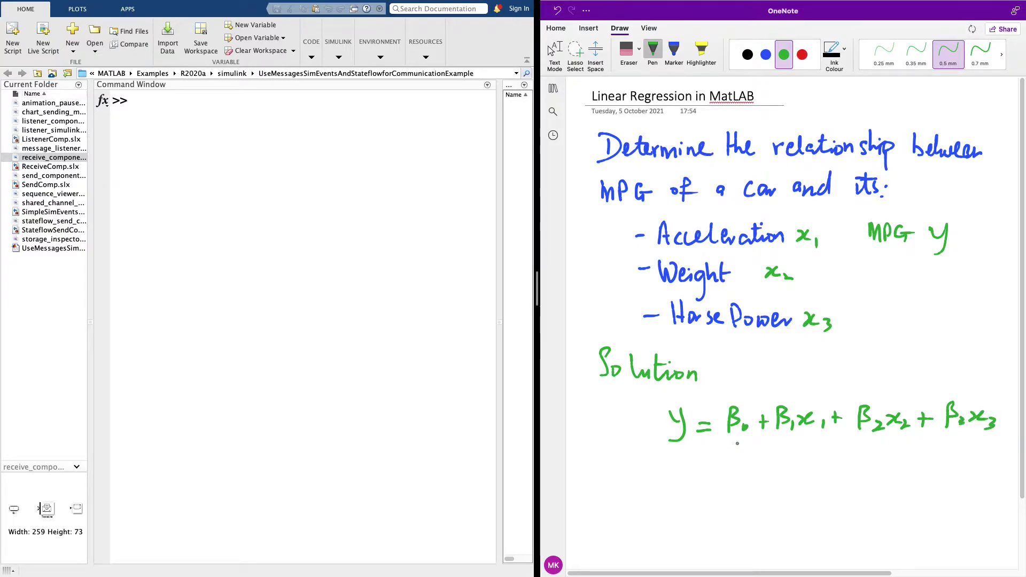
{"action": "left_click_drag", "start_coordinate": [729, 444], "coordinate": [795, 446]}
Run 'load carsmall' in the Command Window and widen the Workspace panel to show full variable names.
{"action": "left_click", "coordinate": [668, 454]}
{"action": "left_click", "coordinate": [224, 145]}
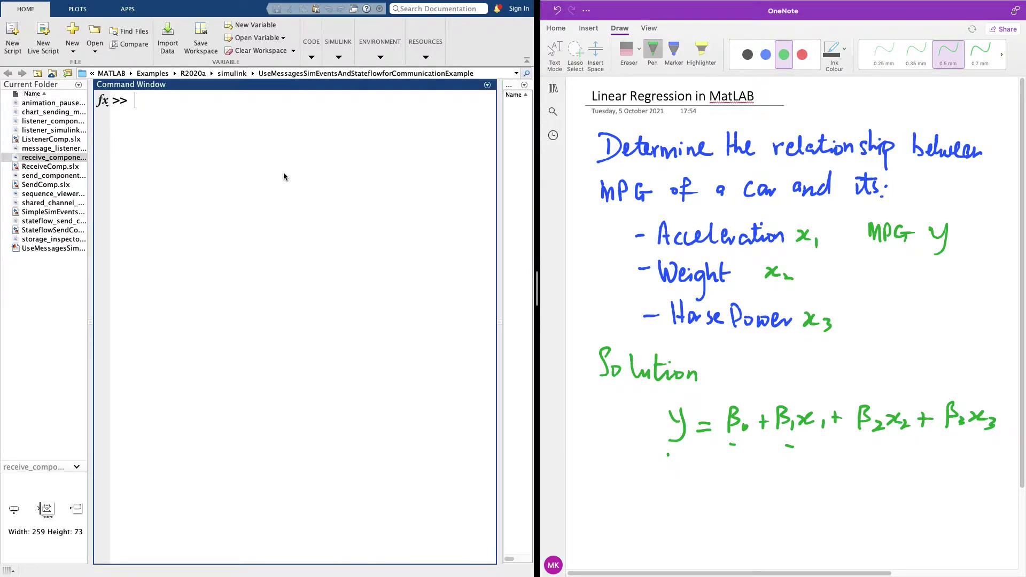
{"action": "type", "text": "load"}
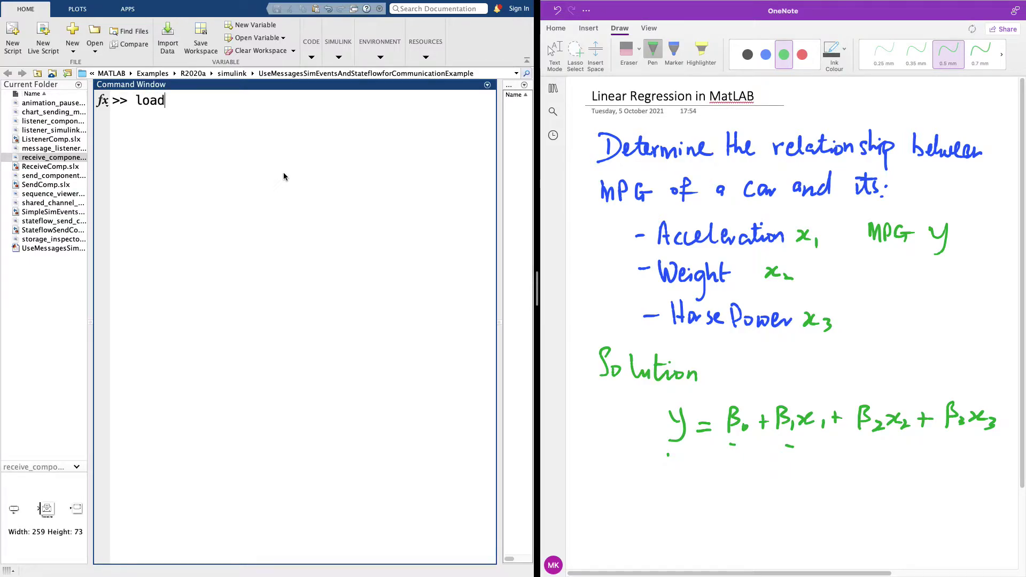
{"action": "type", "text": " car"}
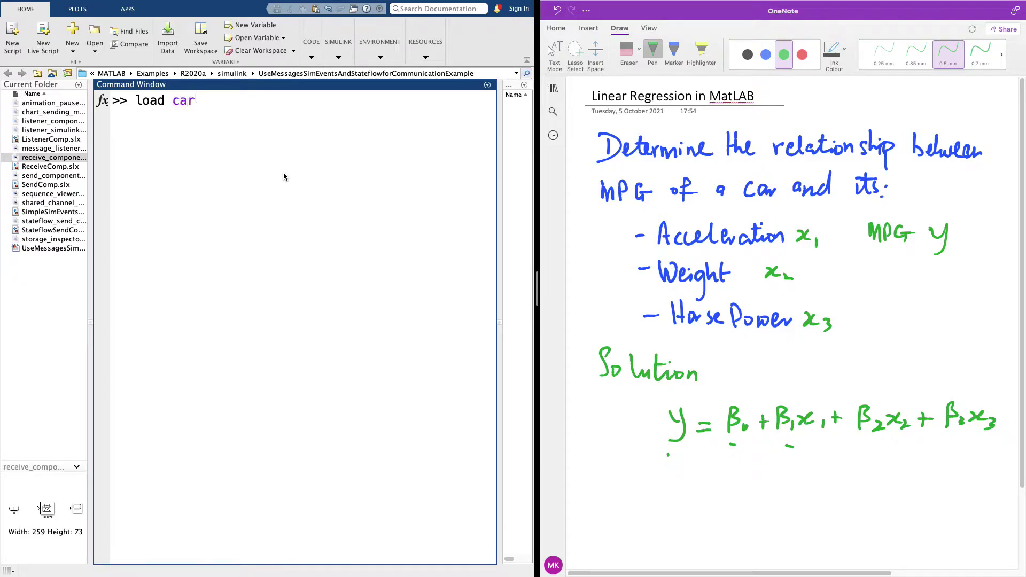
{"action": "type", "text": "sam"}
{"action": "key", "text": "BackSpace"}
{"action": "key", "text": "BackSpace"}
{"action": "type", "text": "mall"}
{"action": "key", "text": "Return"}
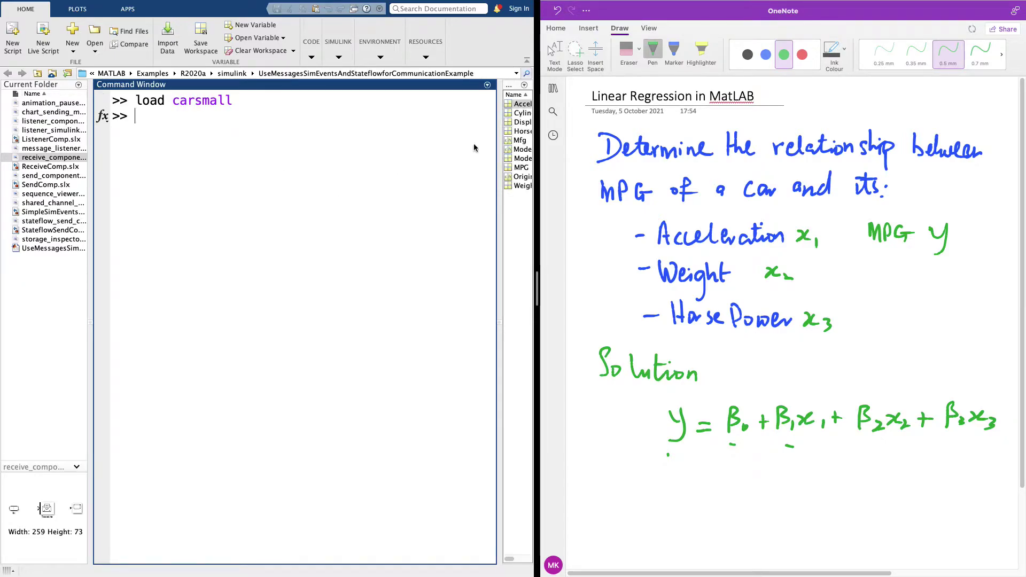
{"action": "left_click_drag", "start_coordinate": [499, 138], "coordinate": [436, 140]}
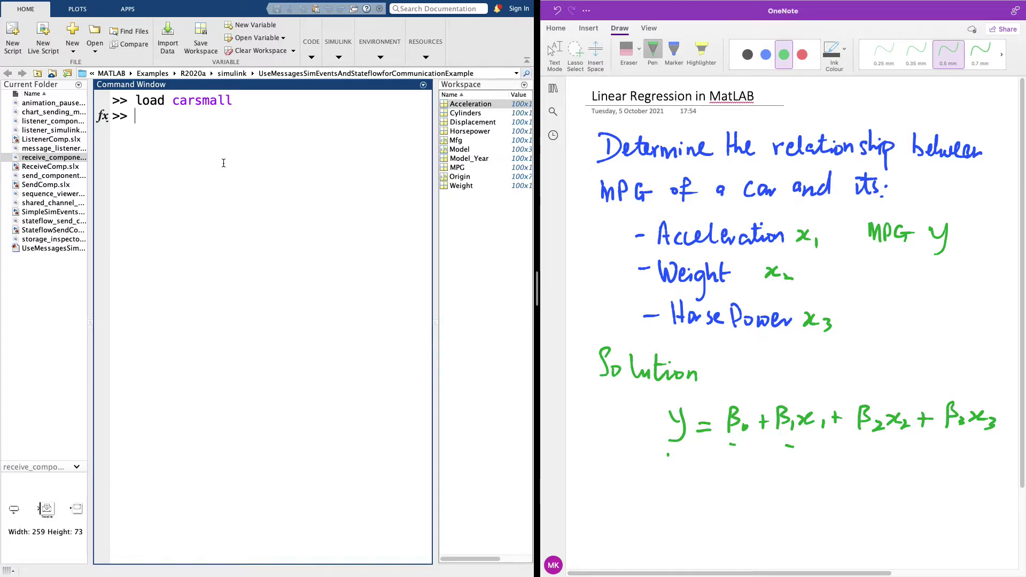
Display the Cylinders values, then clear the Command Window with clc.
{"action": "type", "text": "Cy"}
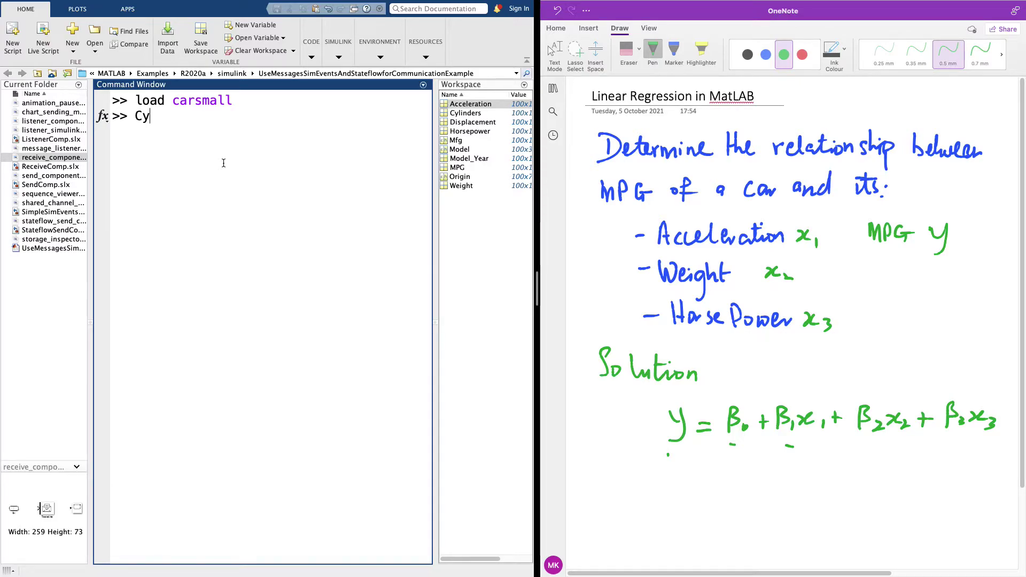
{"action": "type", "text": "linders"}
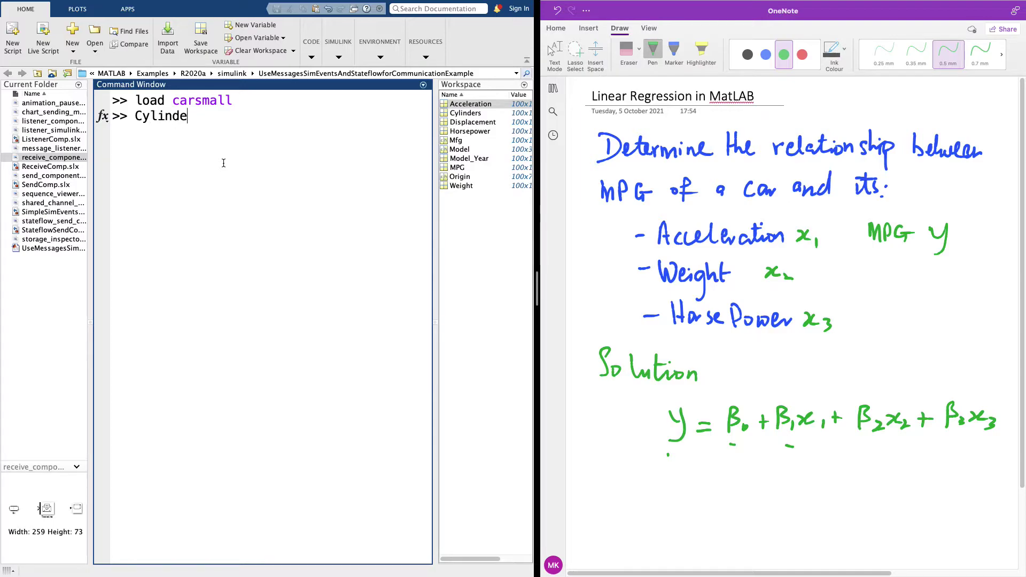
{"action": "key", "text": "Return"}
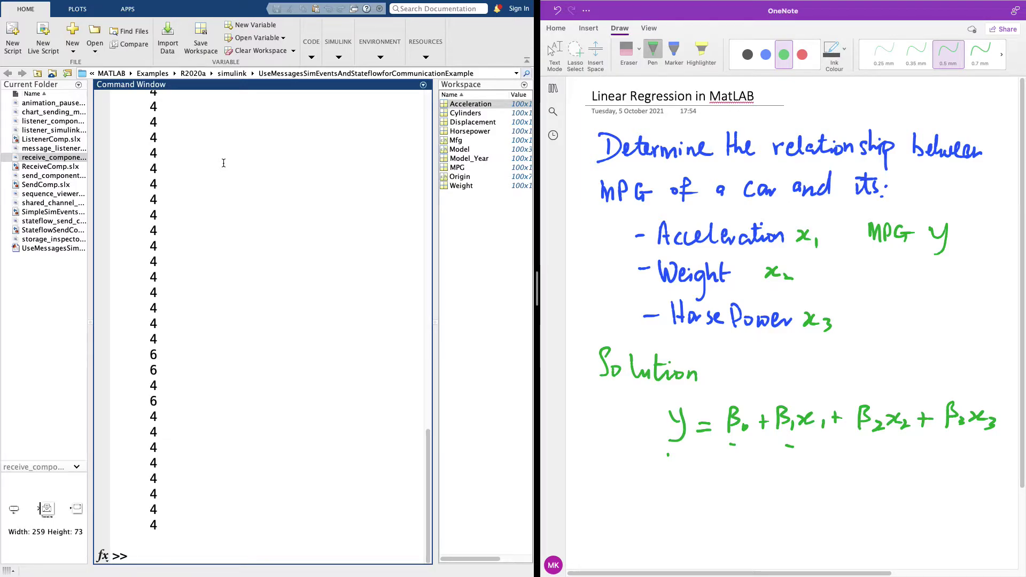
{"action": "type", "text": "cl"}
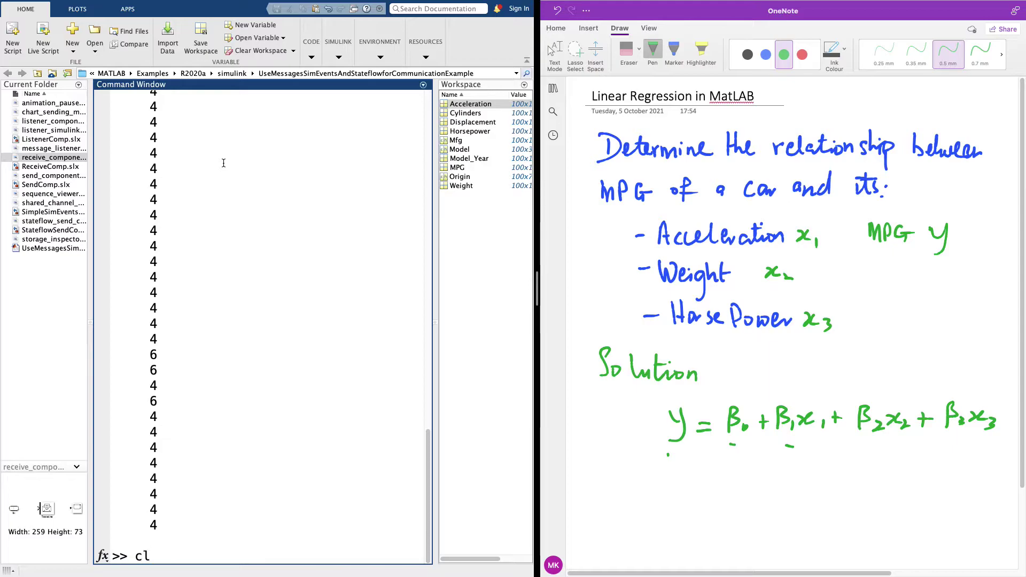
{"action": "type", "text": "c"}
{"action": "key", "text": "Return"}
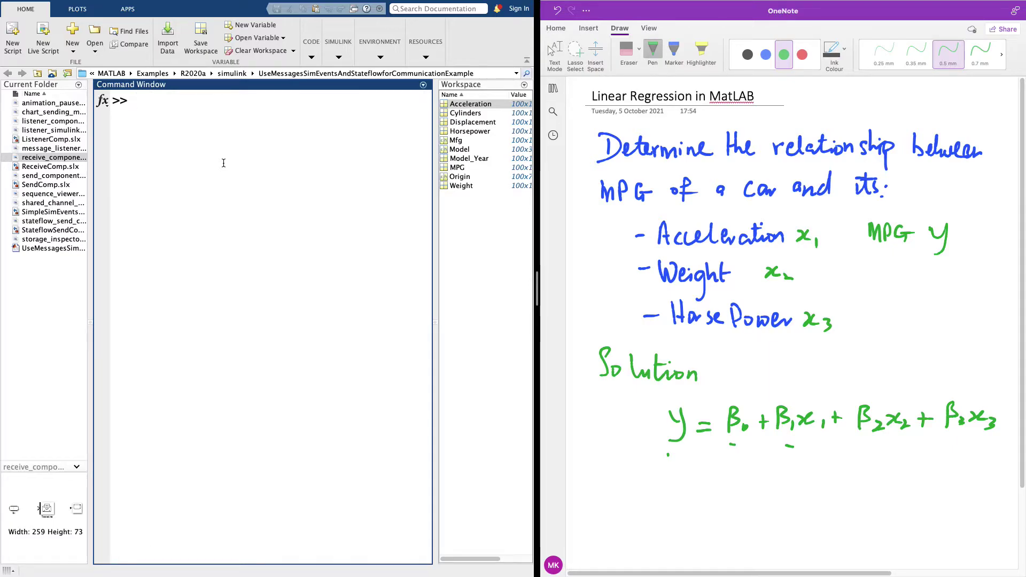
Display the Acceleration values, correcting the misspelled variable name.
{"action": "type", "text": "Acceleratin"}
{"action": "key", "text": "Return"}
{"action": "key", "text": "Up"}
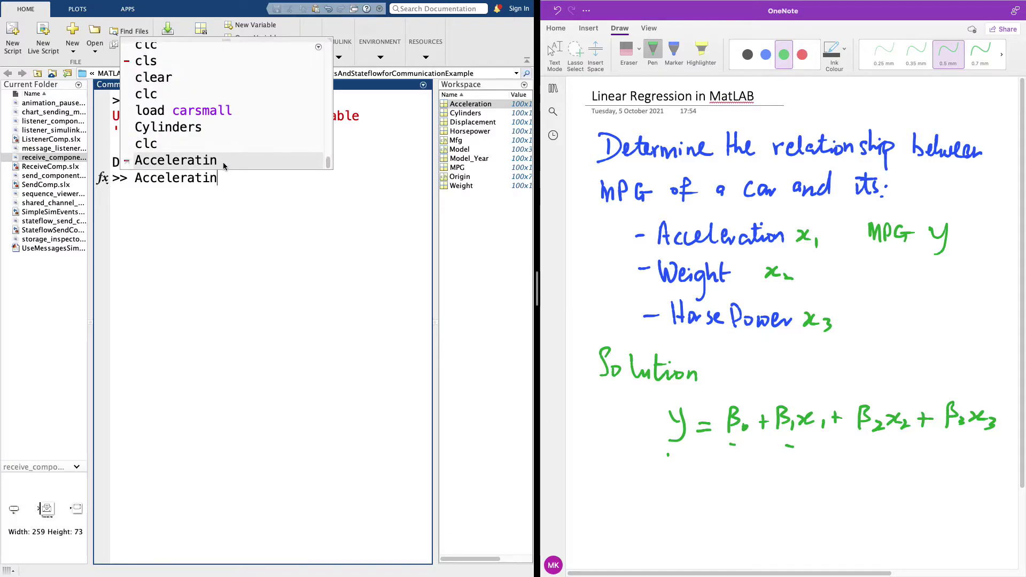
{"action": "key", "text": "Escape"}
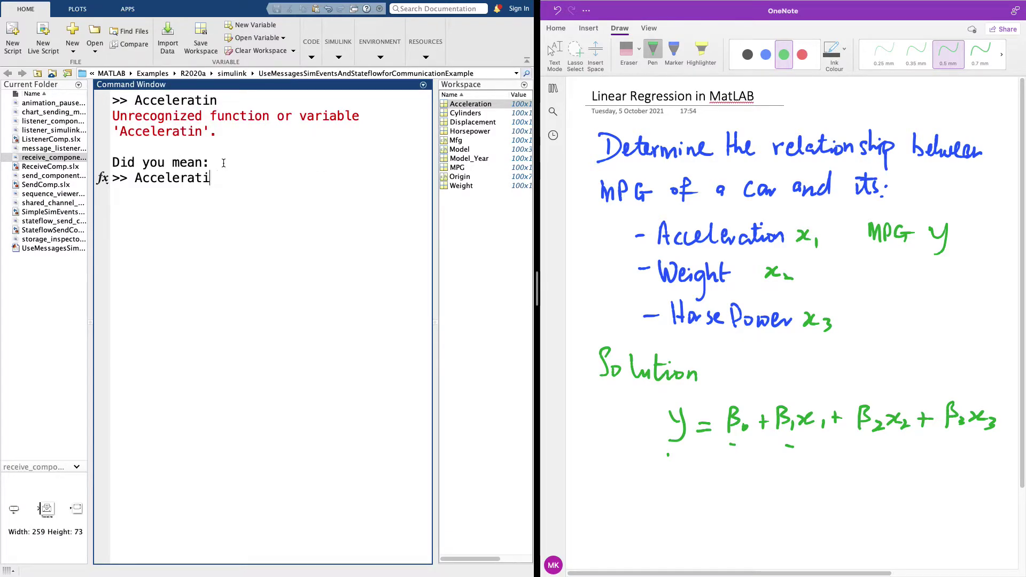
{"action": "type", "text": "on"}
{"action": "key", "text": "Return"}
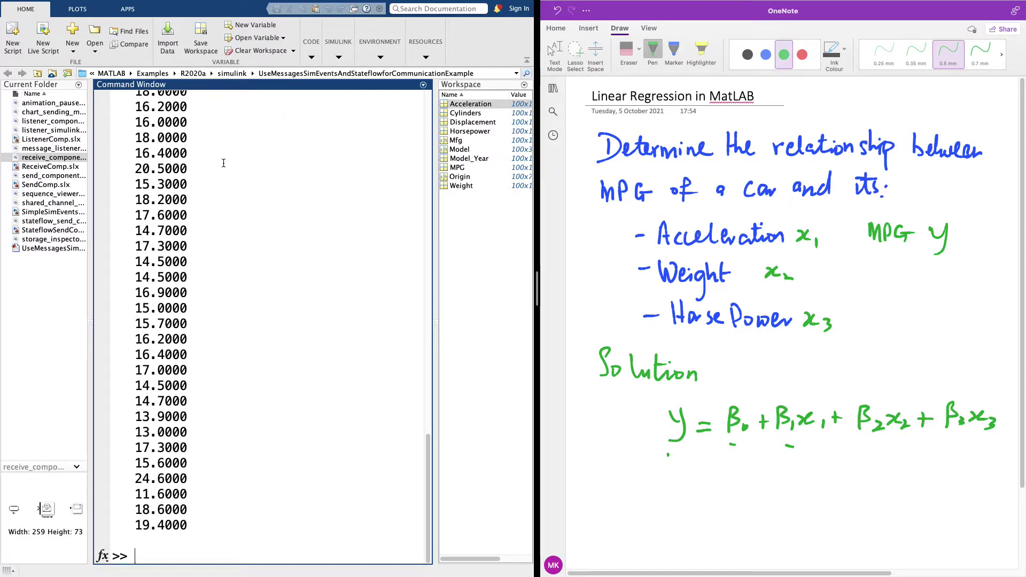
Remove all workspace variables with clear and empty the console with clc.
{"action": "type", "text": "clear"}
{"action": "key", "text": "Return"}
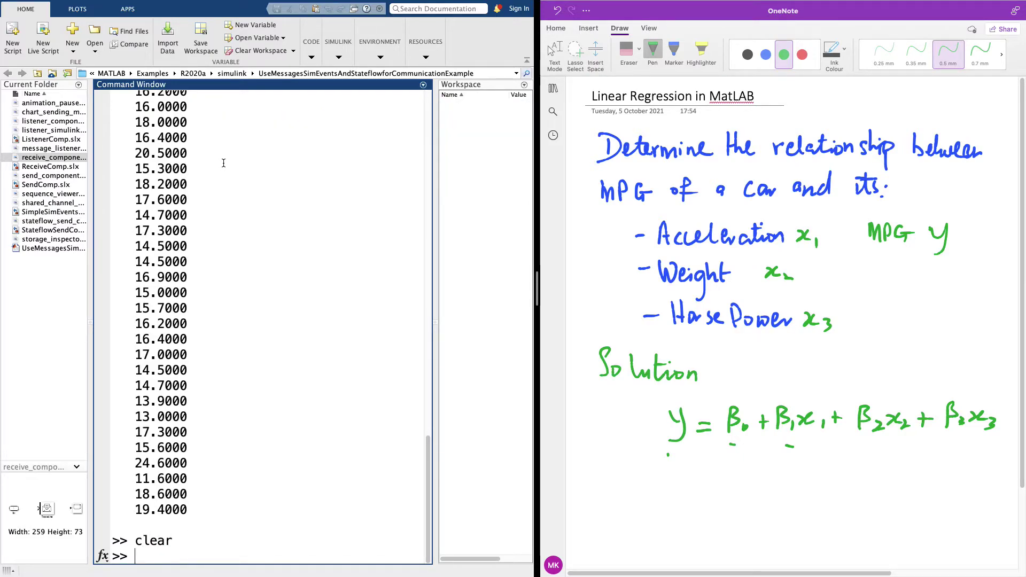
{"action": "type", "text": "clc"}
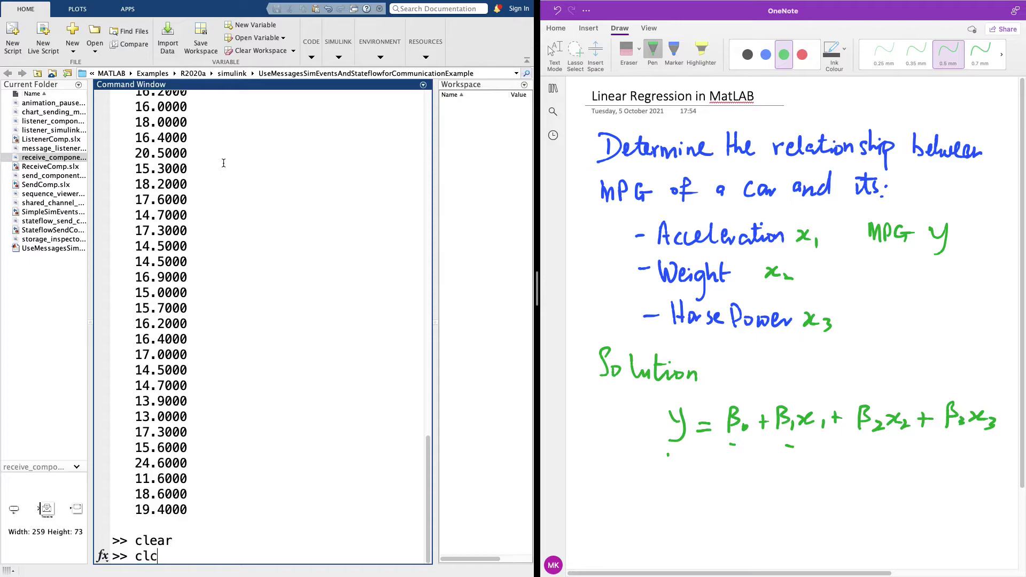
{"action": "key", "text": "Return"}
Run 'load carsmall' again, fixing the mistyped data set name.
{"action": "type", "text": "load"}
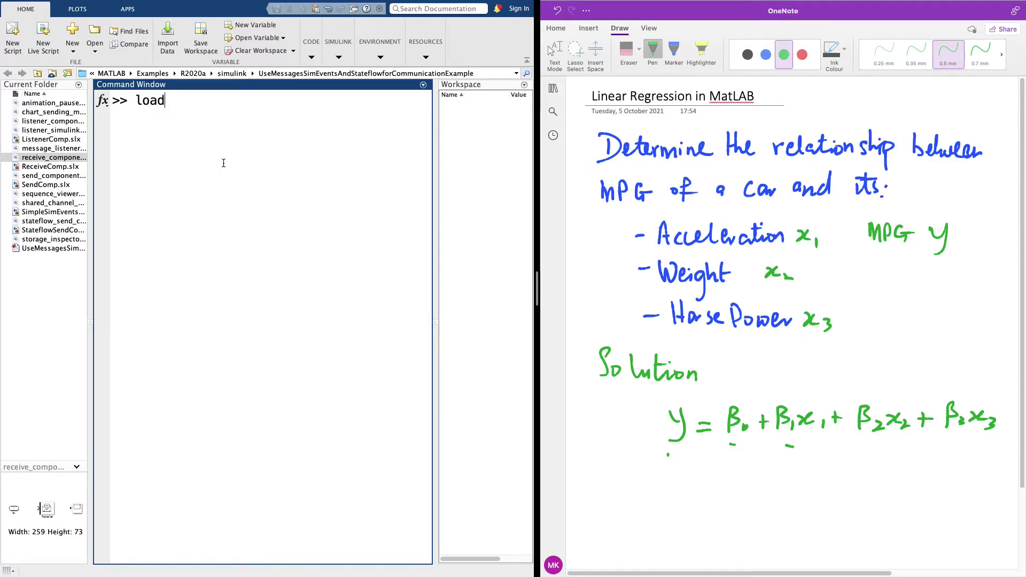
{"action": "type", "text": " sm"}
{"action": "key", "text": "BackSpace"}
{"action": "key", "text": "BackSpace"}
{"action": "type", "text": "loa"}
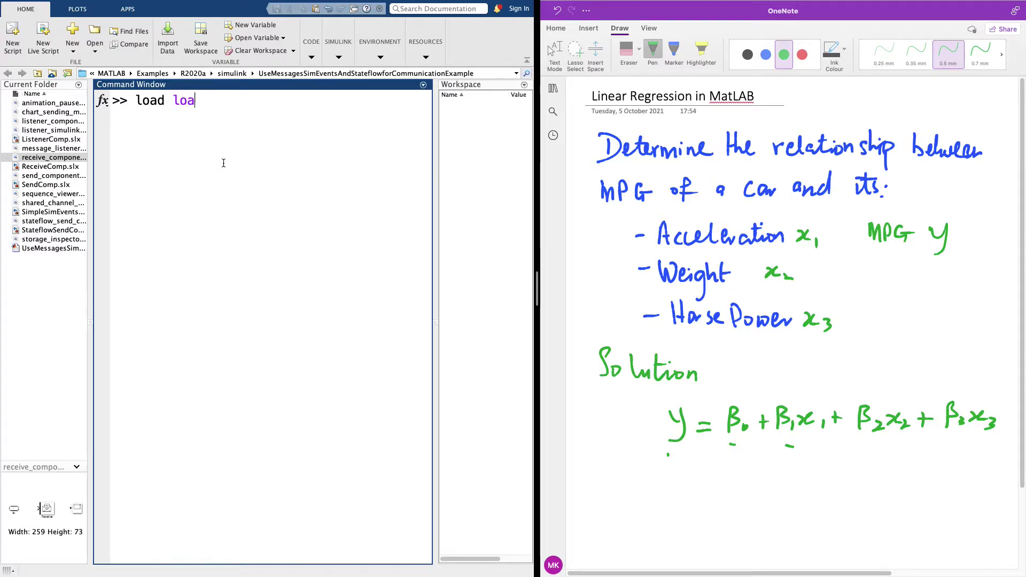
{"action": "key", "text": "BackSpace"}
{"action": "key", "text": "BackSpace"}
{"action": "key", "text": "BackSpace"}
{"action": "type", "text": "carsmall"}
{"action": "key", "text": "Return"}
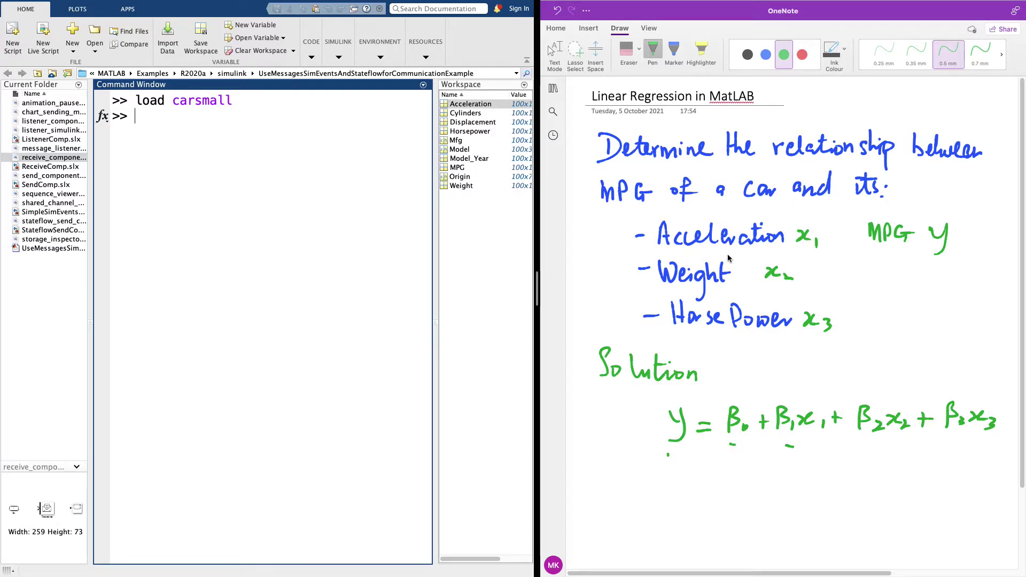
Switch to red ink and draw arrows pointing at the Acceleration, Weight and HorsePower lines.
{"action": "left_click", "coordinate": [797, 63]}
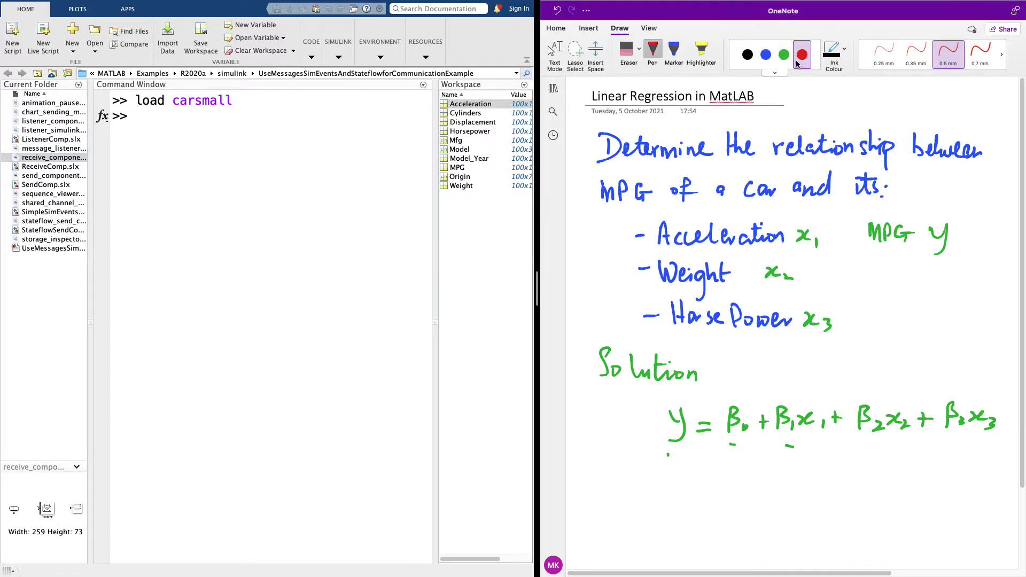
{"action": "left_click_drag", "start_coordinate": [599, 236], "coordinate": [624, 236]}
{"action": "mouse_move", "coordinate": [615, 228]}
{"action": "left_mouse_down"}
{"action": "mouse_move", "coordinate": [626, 266]}
{"action": "mouse_move", "coordinate": [616, 274]}
{"action": "left_mouse_up"}
{"action": "left_click_drag", "start_coordinate": [614, 315], "coordinate": [638, 313]}
{"action": "left_click_drag", "start_coordinate": [629, 301], "coordinate": [630, 319]}
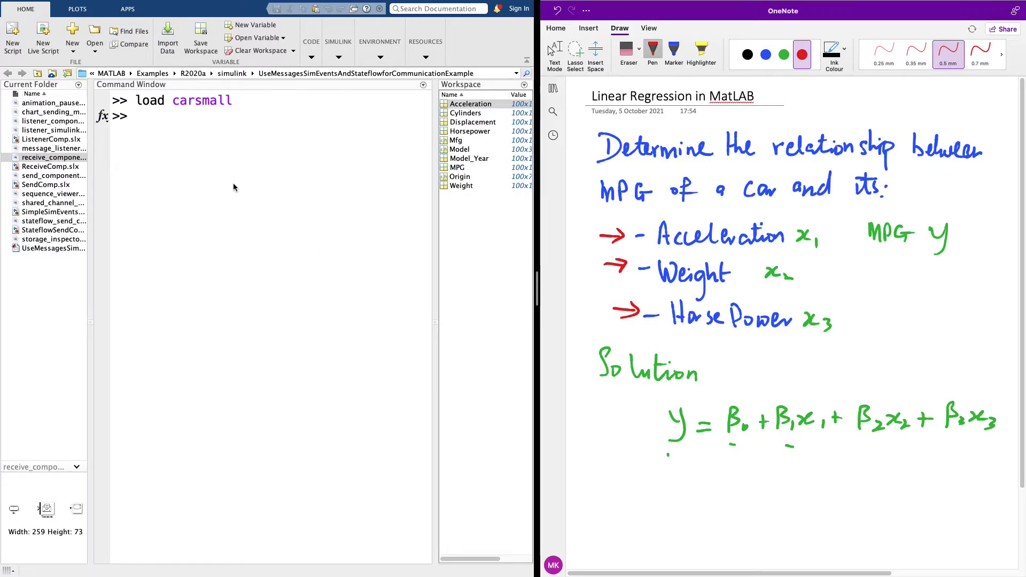
{"action": "left_click", "coordinate": [168, 123]}
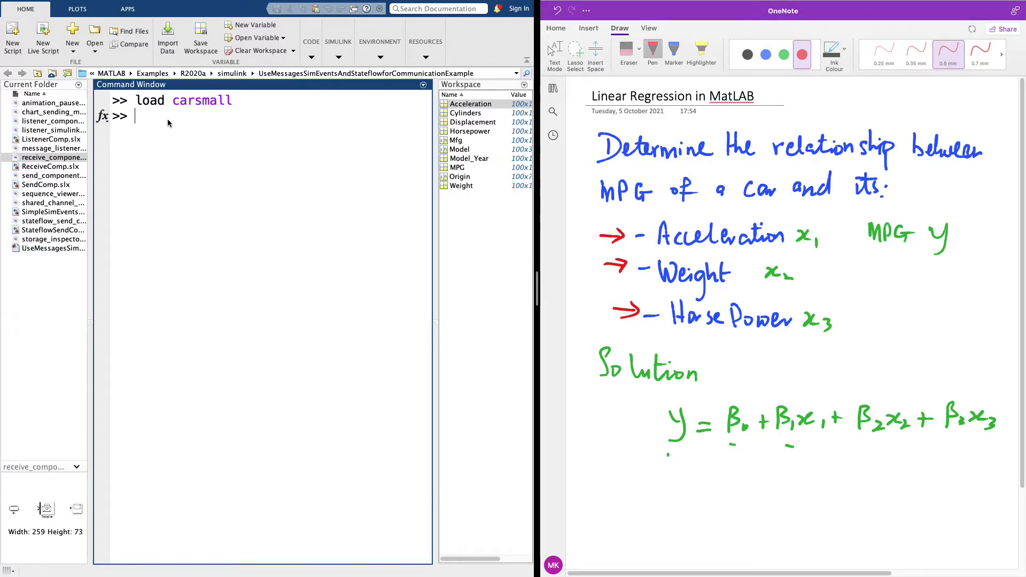
Create the predictor matrix X = [Acceleration, Weight, Horsepower].
{"action": "type", "text": "X = [Accelerat"}
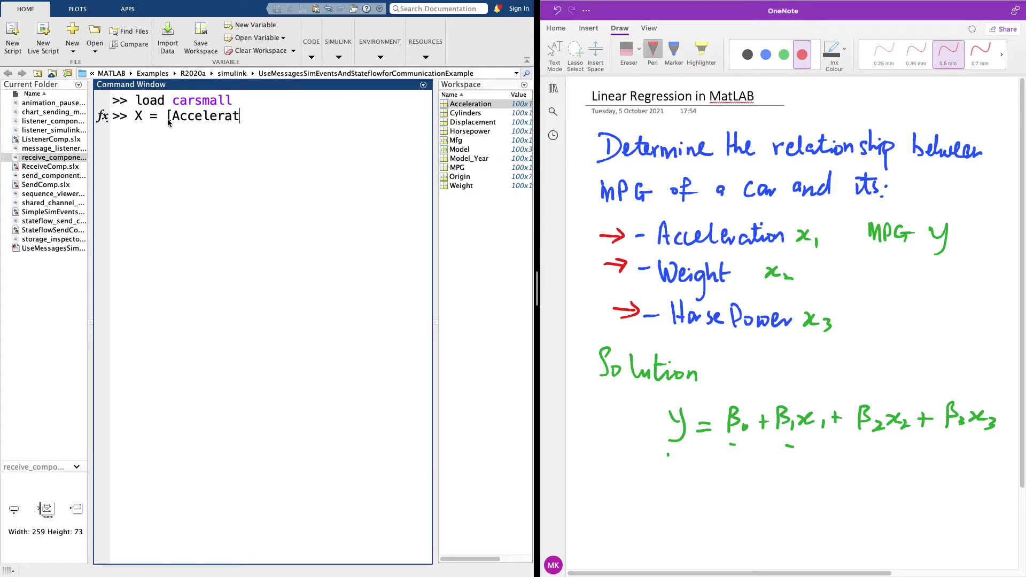
{"action": "type", "text": "ion, WEi"}
{"action": "key", "text": "BackSpace"}
{"action": "key", "text": "BackSpace"}
{"action": "type", "text": "eight,"}
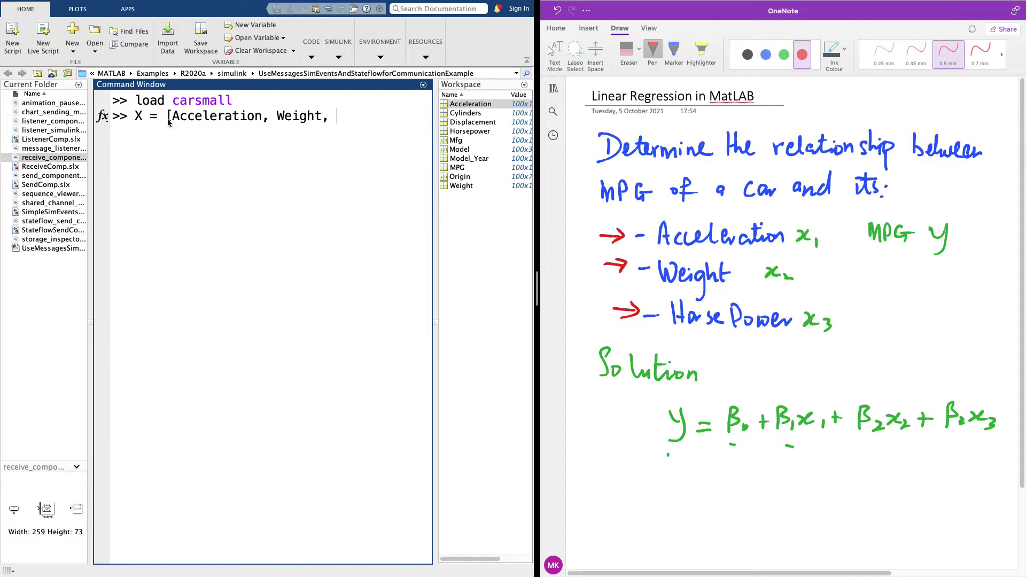
{"action": "type", "text": " Horsepower"}
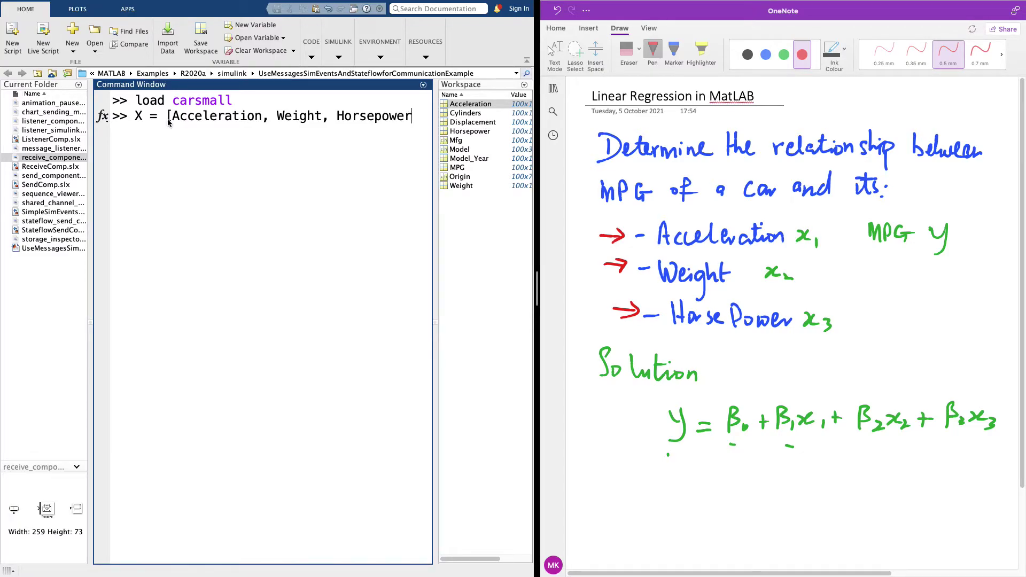
{"action": "type", "text": "];"}
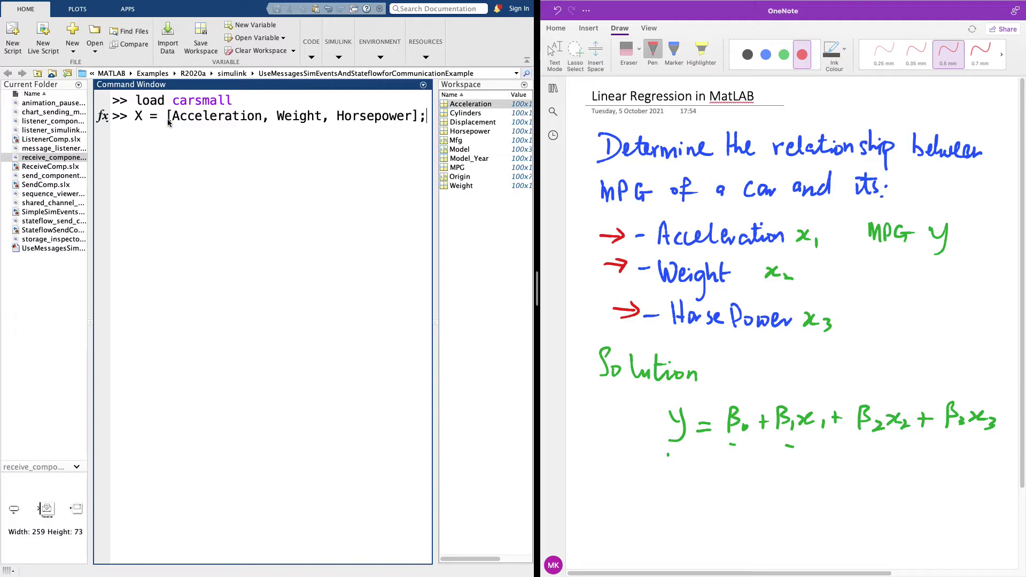
{"action": "key", "text": "Return"}
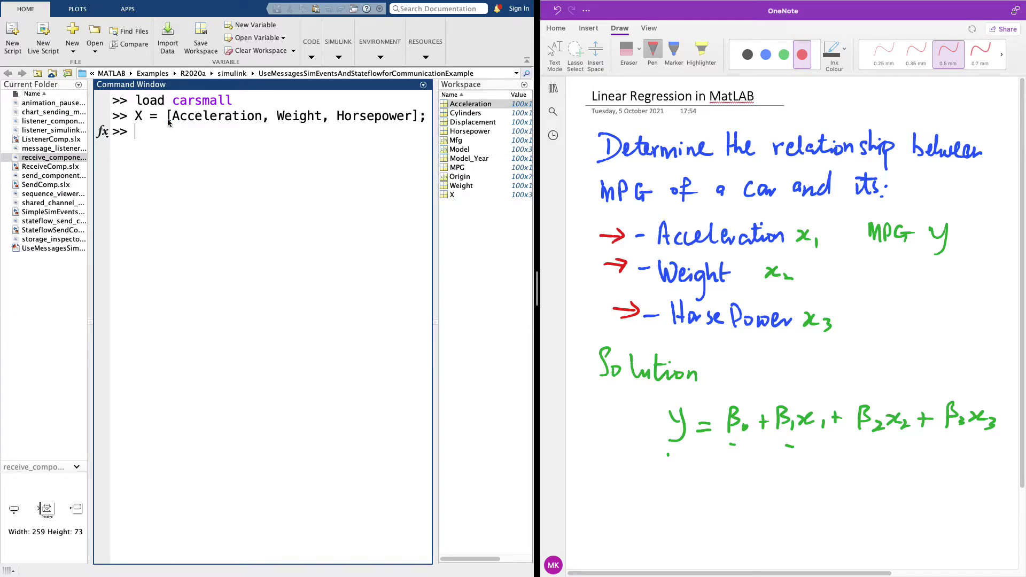
Display the contents of X, then clear the console with clc.
{"action": "type", "text": "X"}
{"action": "key", "text": "Return"}
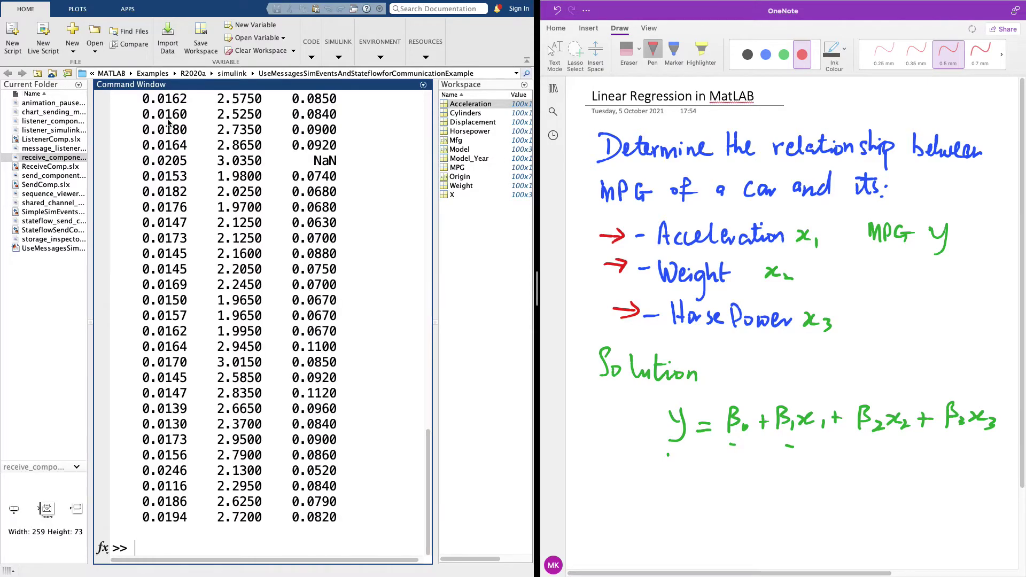
{"action": "scroll", "coordinate": [167, 123], "scroll_direction": "up", "scroll_amount": 10}
{"action": "scroll", "coordinate": [168, 123], "scroll_direction": "down", "scroll_amount": 10}
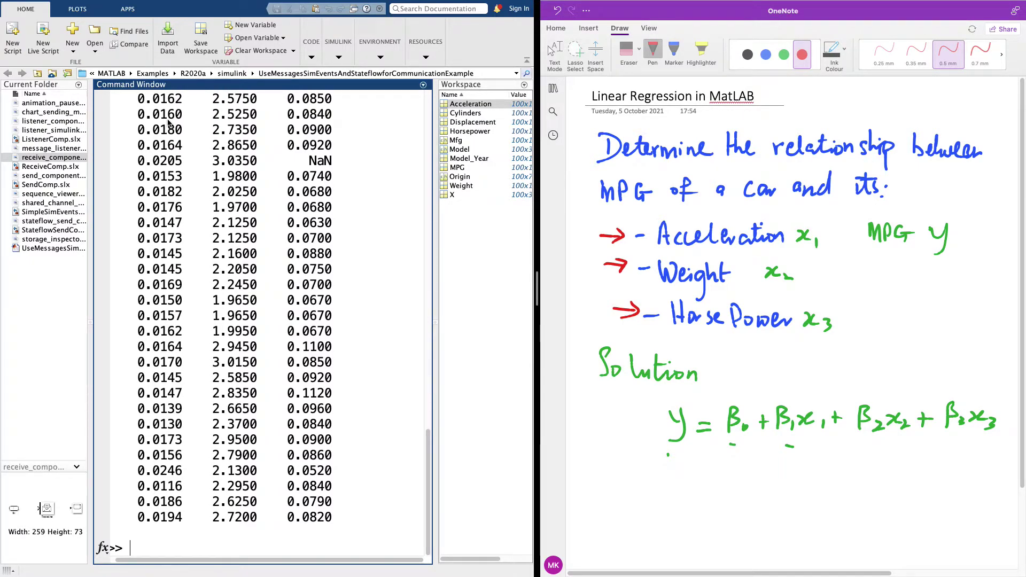
{"action": "type", "text": "clc"}
{"action": "key", "text": "Return"}
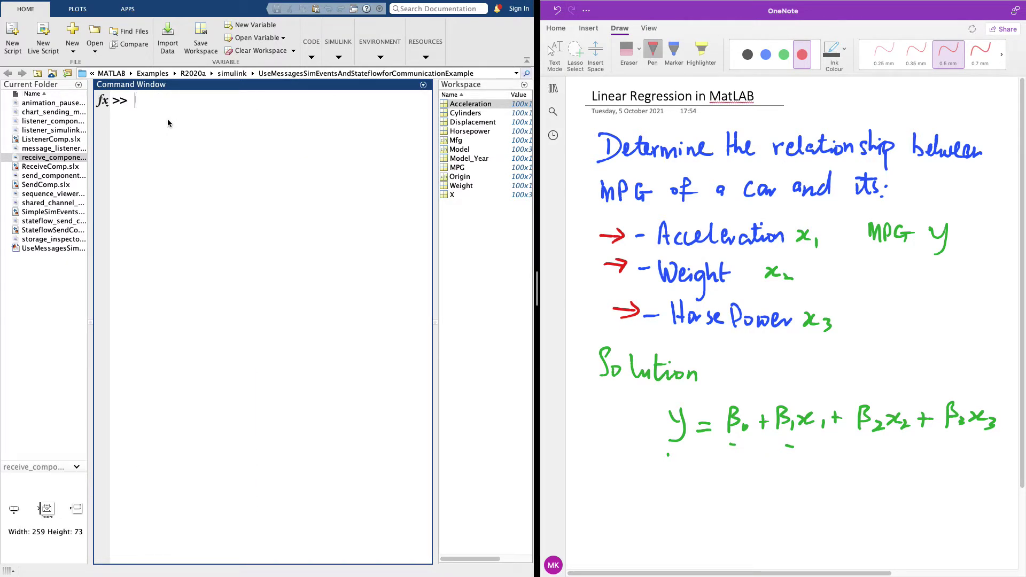
Inspect X in the Variables editor, then run model = fitlm(X, MPG).
{"action": "type", "text": "model = "}
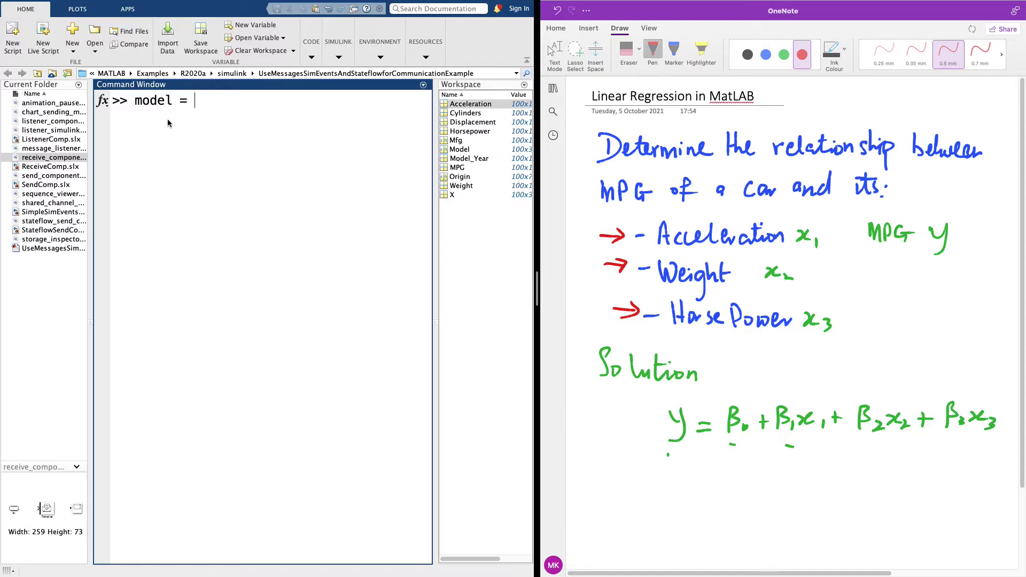
{"action": "type", "text": "fitlm("}
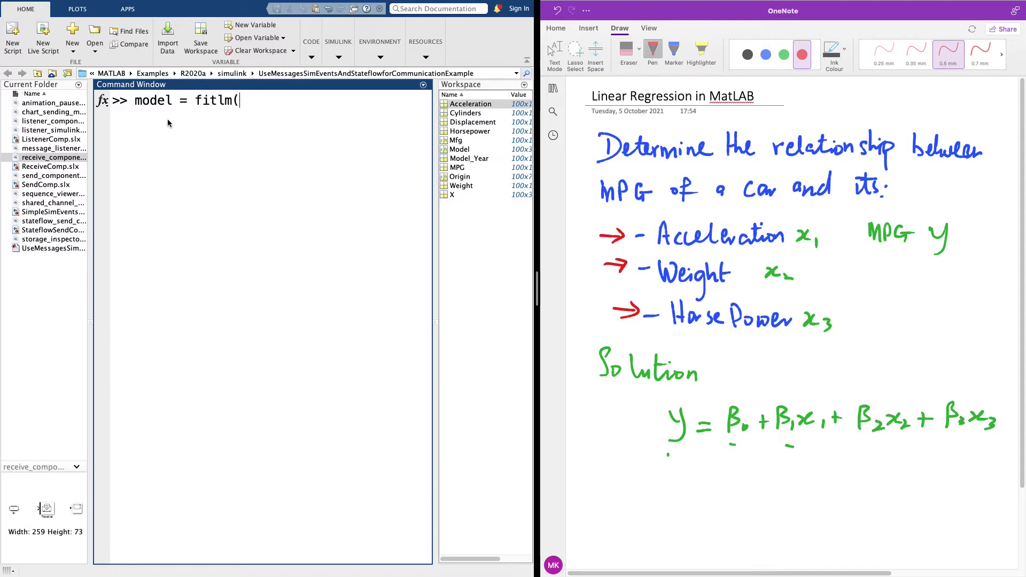
{"action": "type", "text": "X"}
{"action": "double_click", "coordinate": [452, 195]}
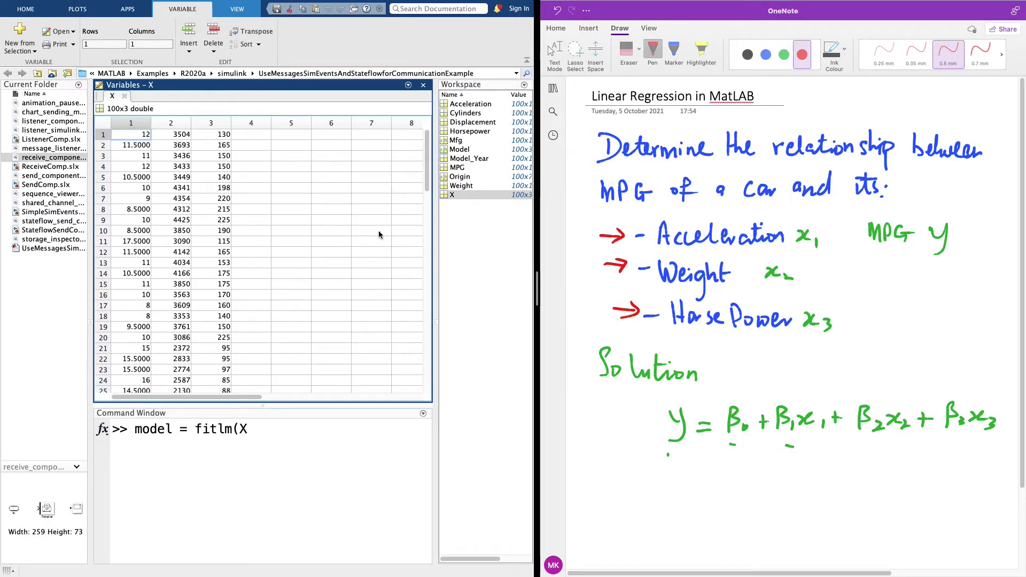
{"action": "left_click_drag", "start_coordinate": [278, 407], "coordinate": [292, 197]}
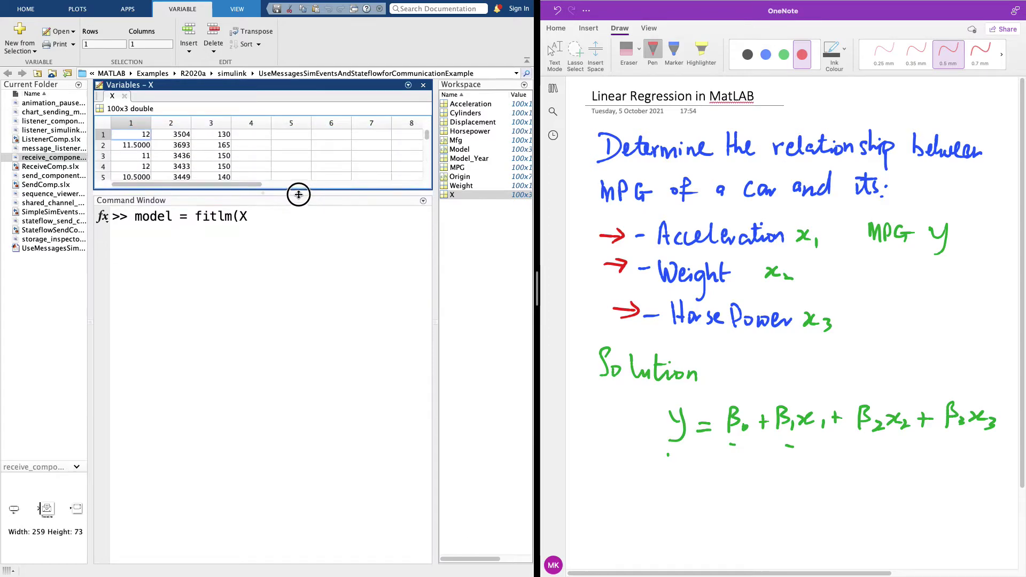
{"action": "left_click", "coordinate": [235, 267]}
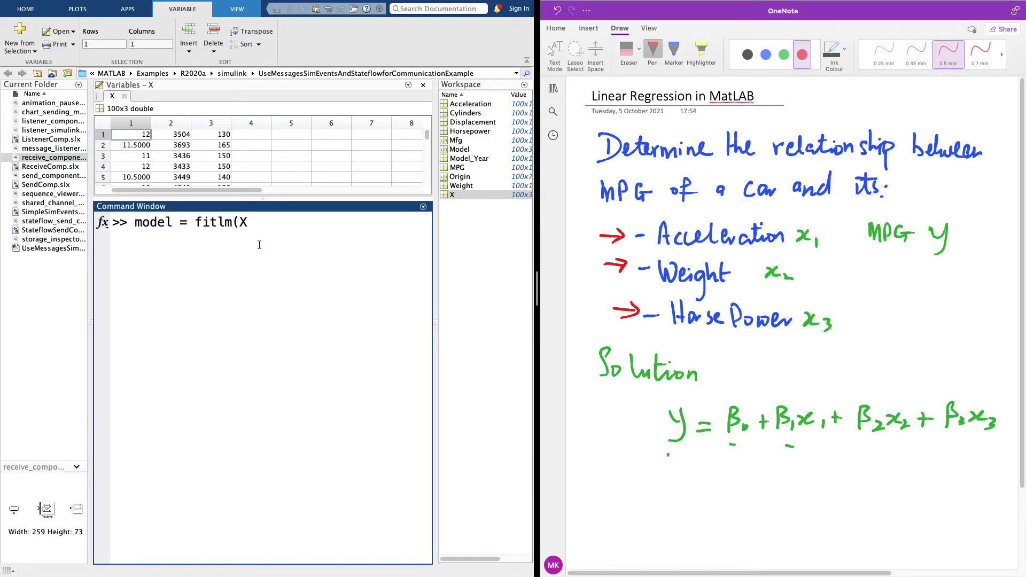
{"action": "type", "text": ",f"}
{"action": "key", "text": "BackSpace"}
{"action": "type", "text": "MPG)"}
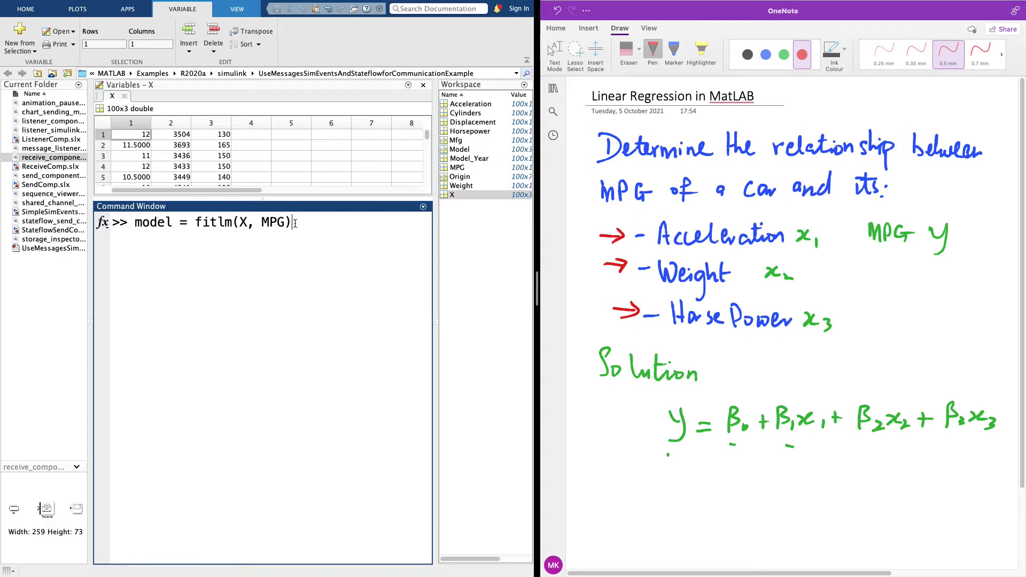
{"action": "key", "text": "Return"}
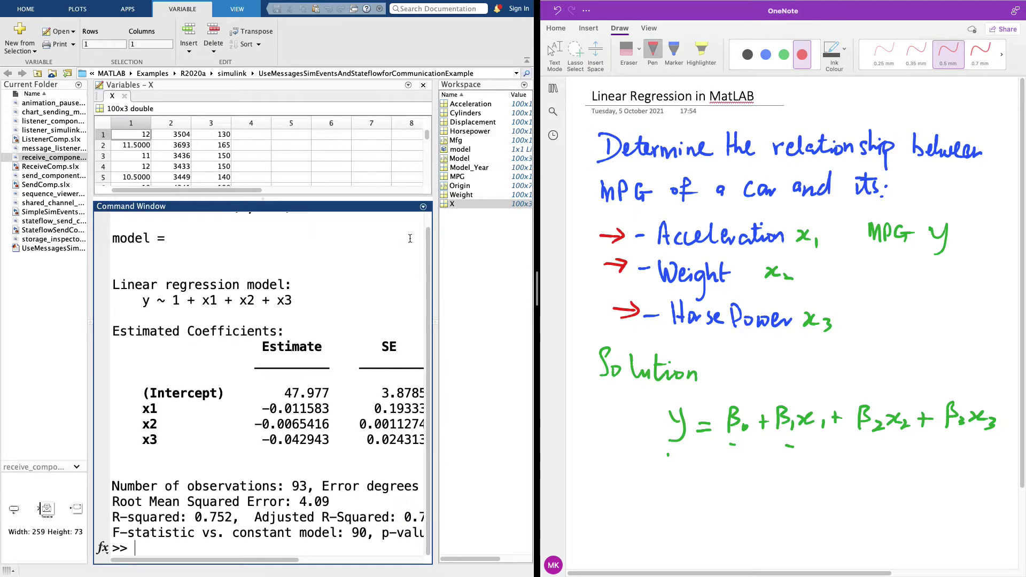
{"action": "left_click_drag", "start_coordinate": [539, 247], "coordinate": [581, 250]}
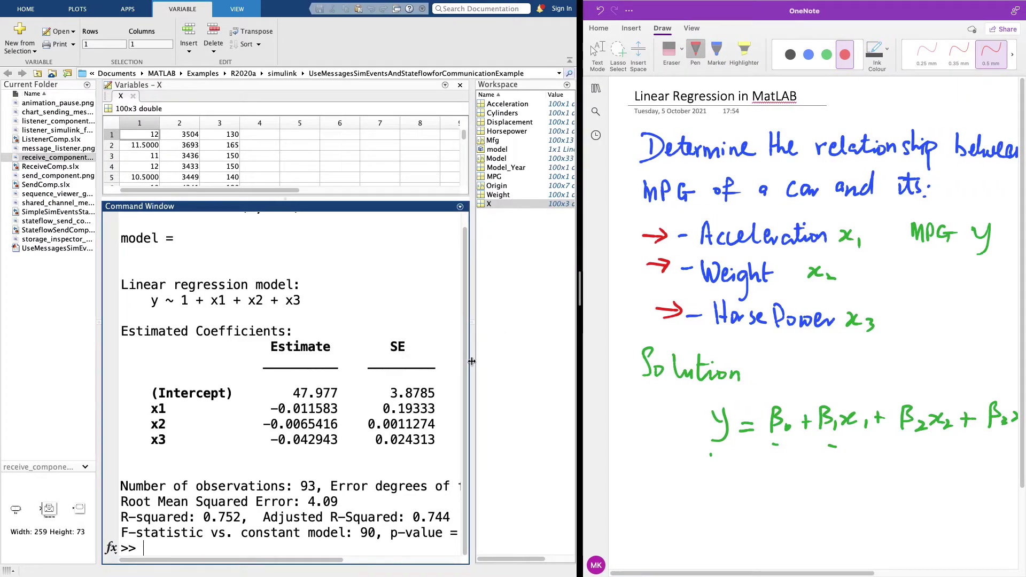
{"action": "left_click_drag", "start_coordinate": [472, 362], "coordinate": [543, 363]}
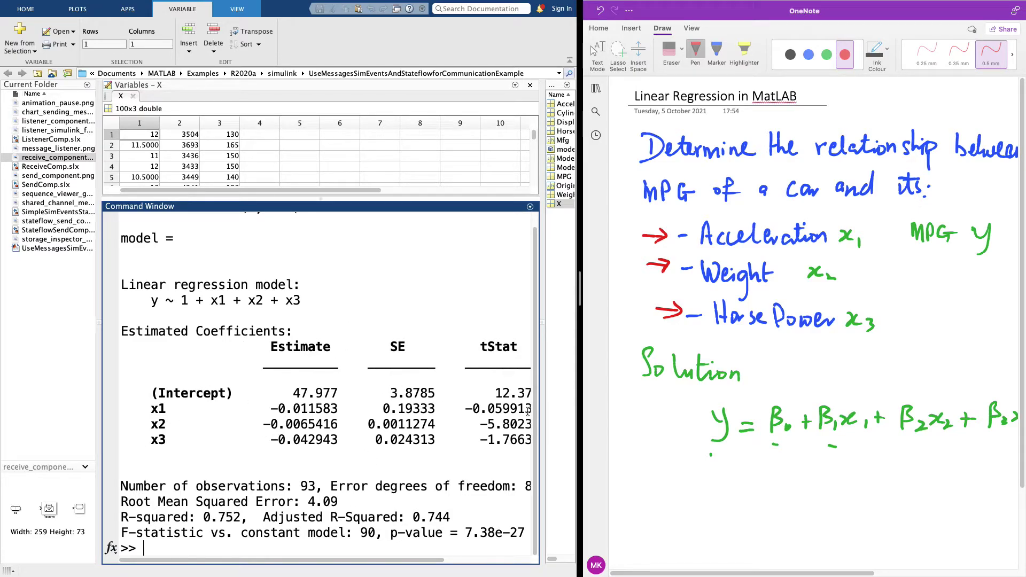
{"action": "scroll", "coordinate": [672, 465], "scroll_direction": "right", "scroll_amount": 3}
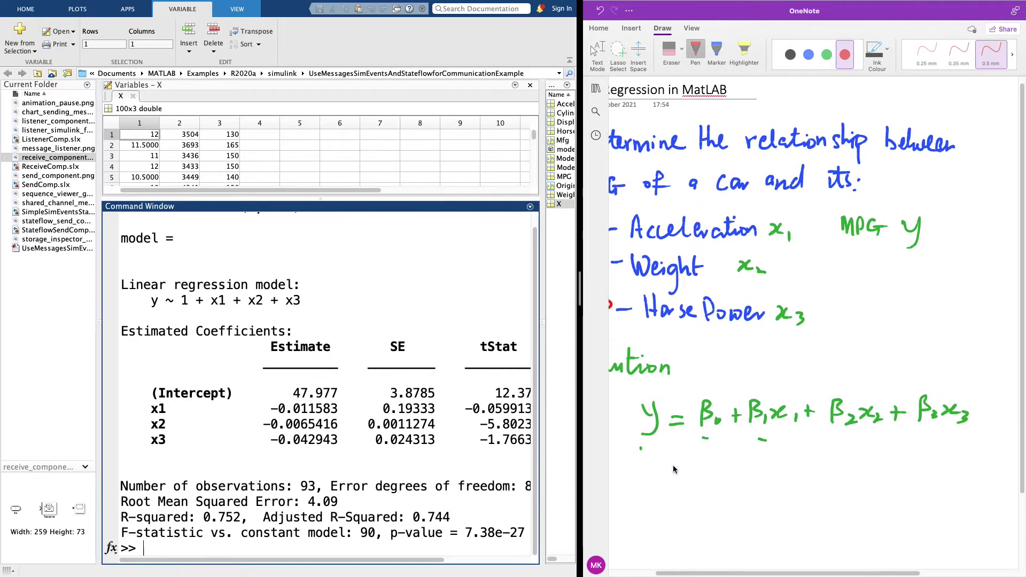
{"action": "scroll", "coordinate": [676, 460], "scroll_direction": "down", "scroll_amount": 1}
{"action": "scroll", "coordinate": [677, 460], "scroll_direction": "left", "scroll_amount": 1}
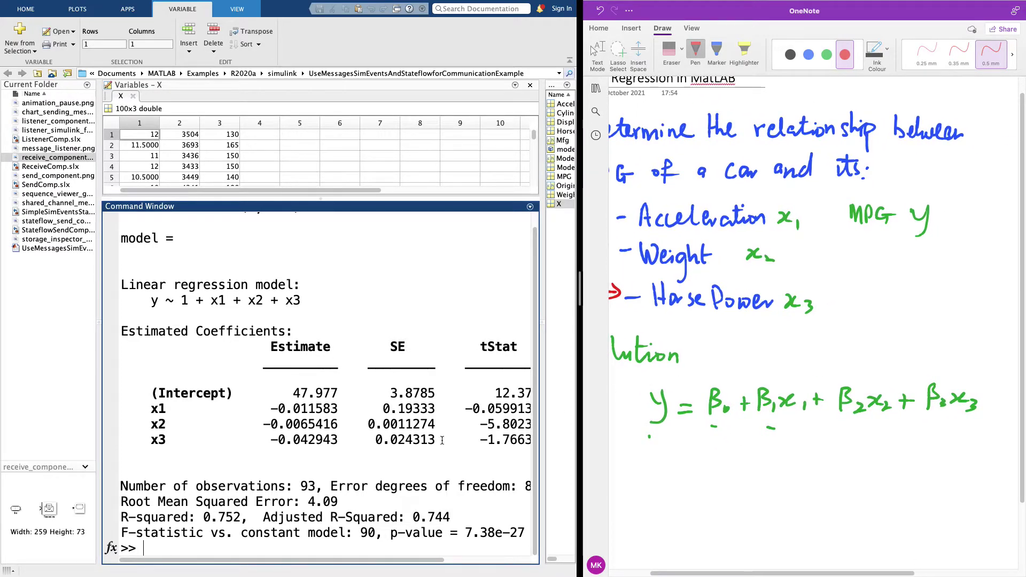
{"action": "scroll", "coordinate": [427, 446], "scroll_direction": "right", "scroll_amount": 3}
{"action": "scroll", "coordinate": [415, 454], "scroll_direction": "up", "scroll_amount": 1}
{"action": "scroll", "coordinate": [407, 454], "scroll_direction": "down", "scroll_amount": 1}
{"action": "scroll", "coordinate": [407, 454], "scroll_direction": "left", "scroll_amount": 3}
{"action": "left_click_drag", "start_coordinate": [299, 394], "coordinate": [292, 394]}
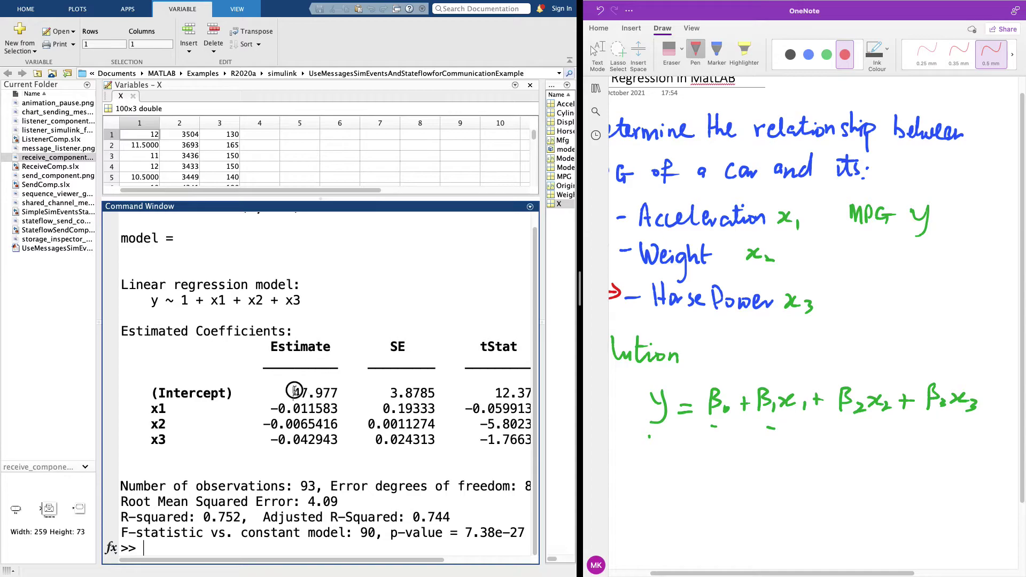
{"action": "left_click", "coordinate": [301, 396]}
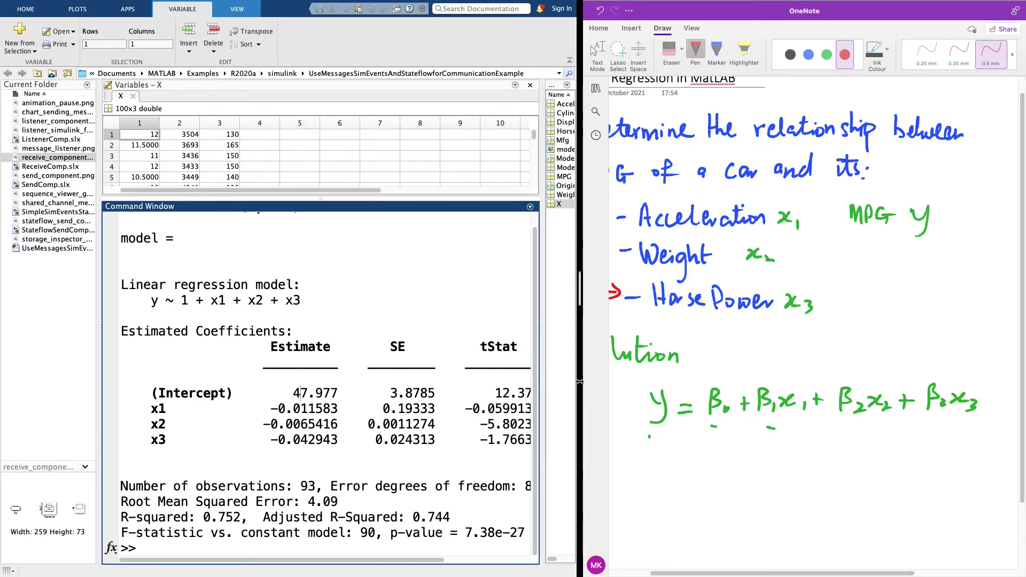
{"action": "left_click_drag", "start_coordinate": [581, 390], "coordinate": [533, 384]}
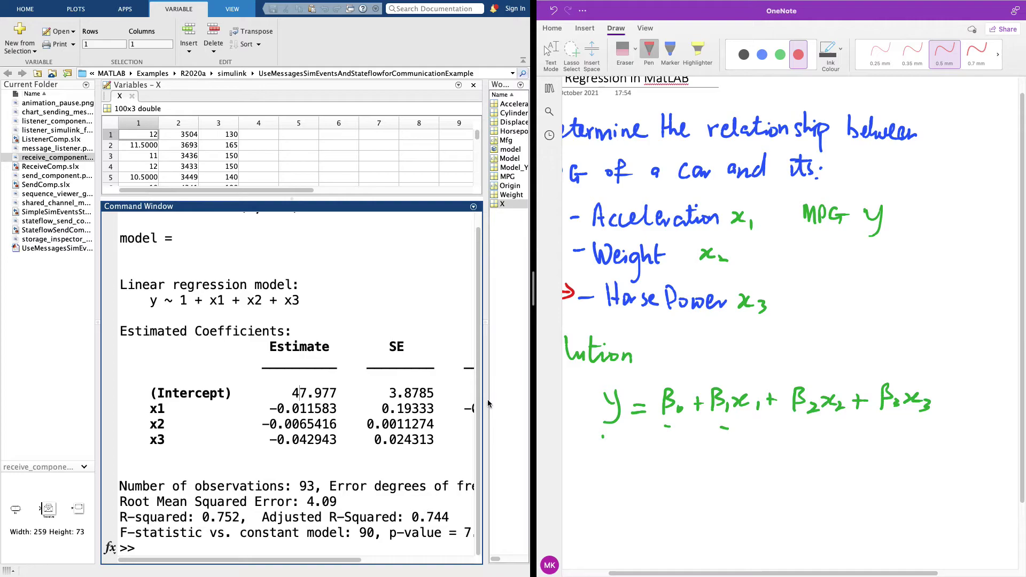
Resize the MATLAB and OneNote panes to leave room for handwriting below the formula.
{"action": "left_click_drag", "start_coordinate": [487, 399], "coordinate": [363, 398]}
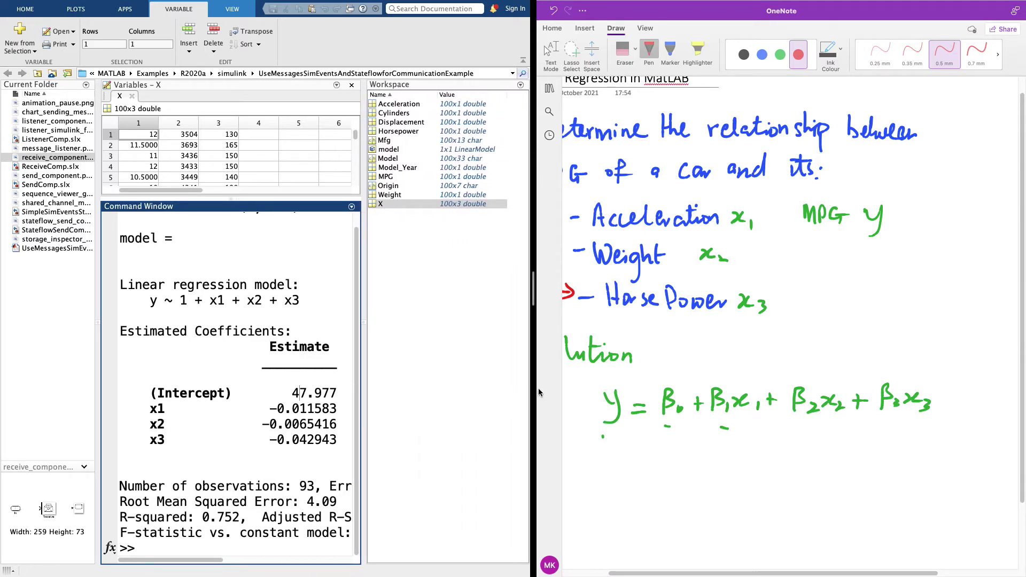
{"action": "left_click_drag", "start_coordinate": [533, 380], "coordinate": [362, 380]}
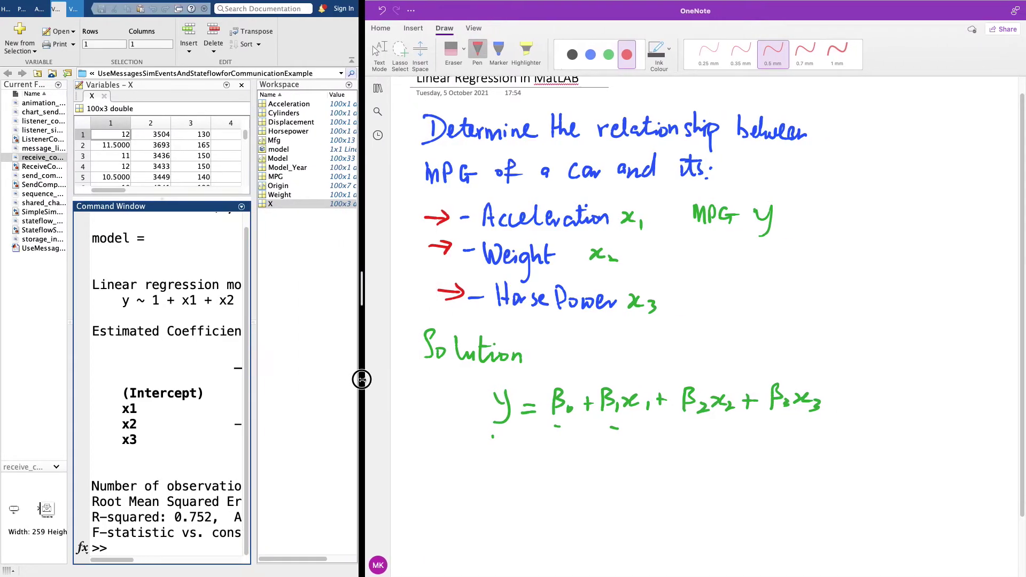
{"action": "scroll", "coordinate": [226, 461], "scroll_direction": "right", "scroll_amount": 5}
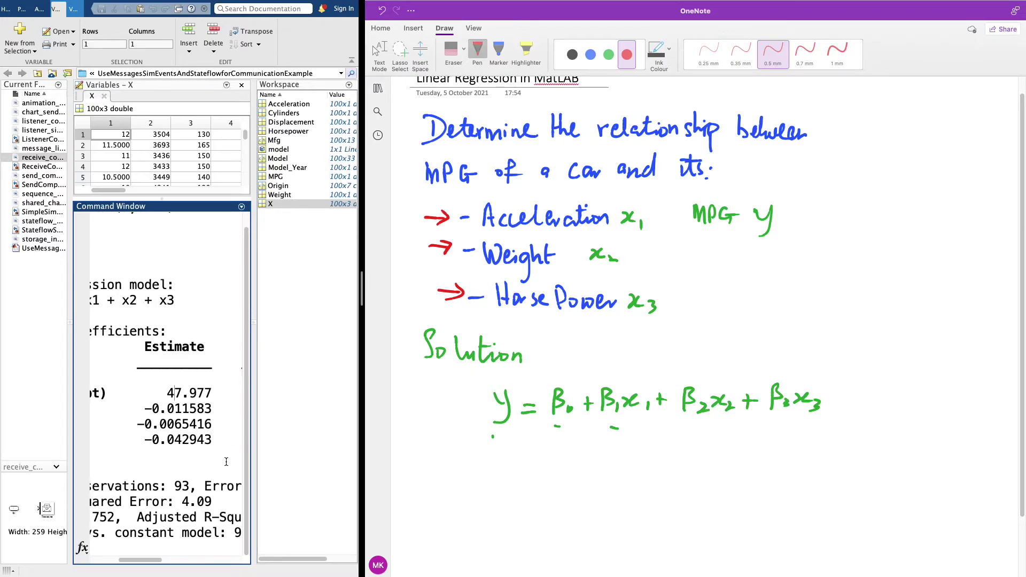
{"action": "left_click", "coordinate": [425, 460]}
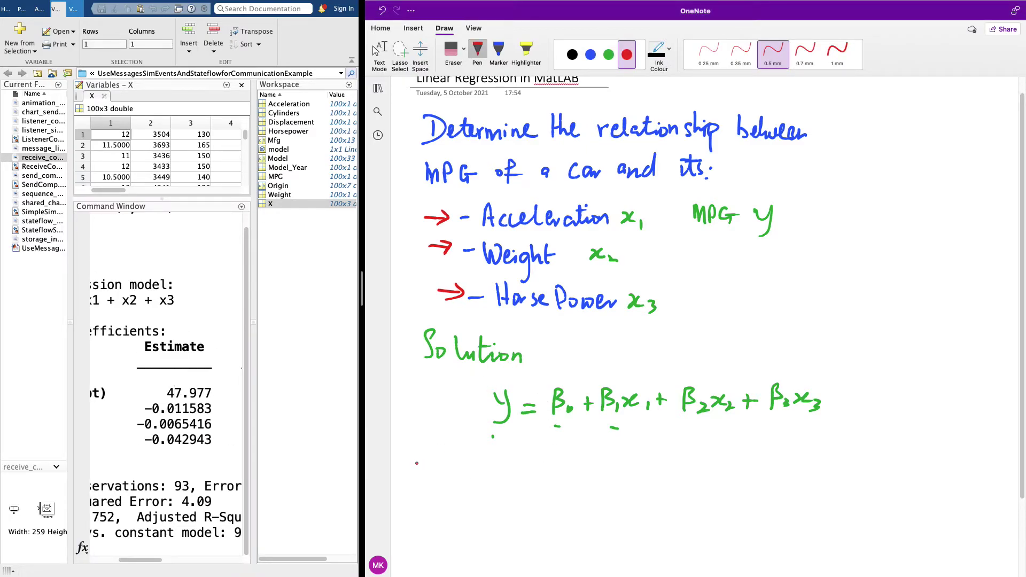
Write 'y = 47.98 −' in red, undoing and erasing mistaken strokes.
{"action": "left_click_drag", "start_coordinate": [416, 463], "coordinate": [428, 471]}
{"action": "left_click", "coordinate": [382, 9]}
{"action": "left_click_drag", "start_coordinate": [420, 487], "coordinate": [420, 489]}
{"action": "left_click_drag", "start_coordinate": [424, 474], "coordinate": [414, 508]}
{"action": "left_click_drag", "start_coordinate": [473, 493], "coordinate": [490, 494]}
{"action": "mouse_move", "coordinate": [487, 485]}
{"action": "left_mouse_down"}
{"action": "mouse_move", "coordinate": [498, 502]}
{"action": "mouse_move", "coordinate": [521, 499]}
{"action": "mouse_move", "coordinate": [529, 484]}
{"action": "left_mouse_up"}
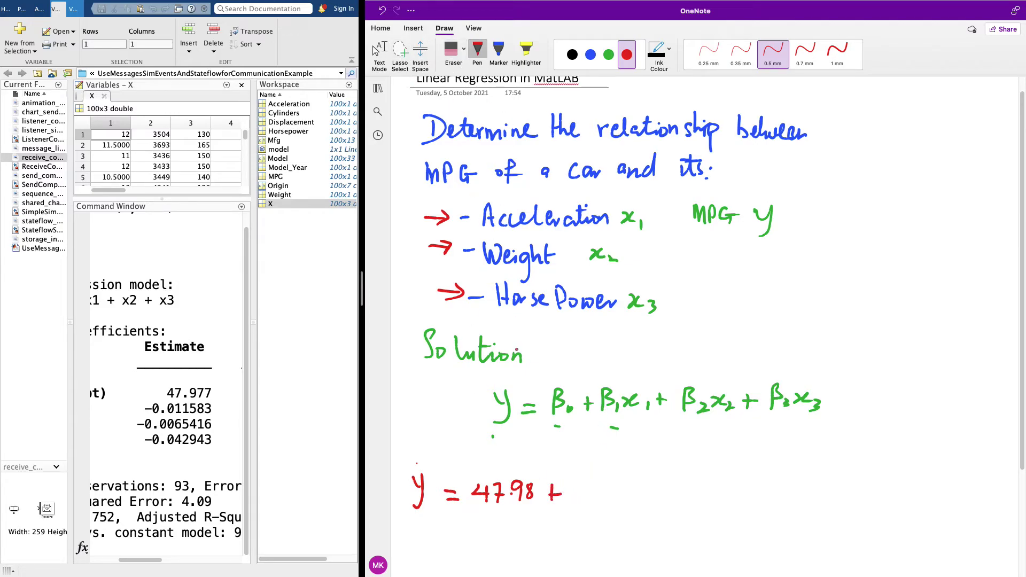
{"action": "left_click", "coordinate": [453, 51]}
{"action": "left_click", "coordinate": [556, 495]}
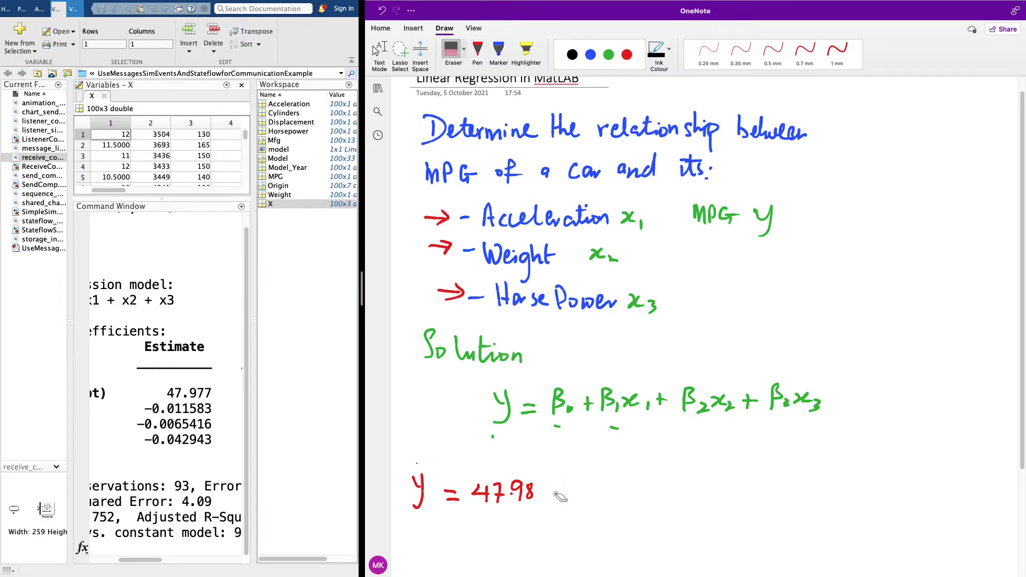
{"action": "left_click", "coordinate": [477, 50]}
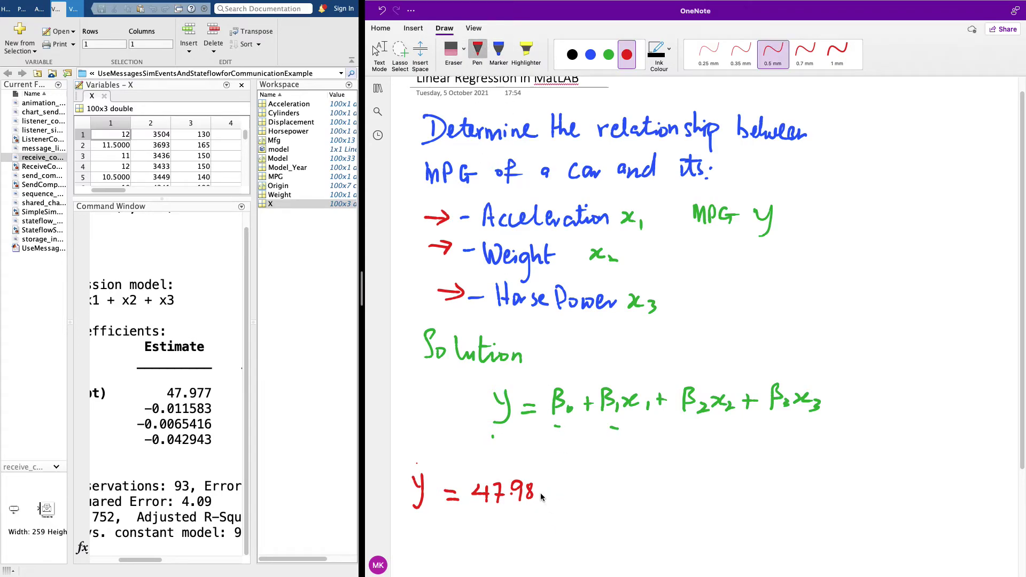
{"action": "mouse_move", "coordinate": [542, 496]}
{"action": "left_mouse_down"}
{"action": "mouse_move", "coordinate": [603, 480]}
{"action": "mouse_move", "coordinate": [604, 491]}
{"action": "mouse_move", "coordinate": [609, 481]}
{"action": "mouse_move", "coordinate": [610, 491]}
{"action": "mouse_move", "coordinate": [626, 492]}
{"action": "mouse_move", "coordinate": [618, 485]}
{"action": "mouse_move", "coordinate": [625, 481]}
{"action": "mouse_move", "coordinate": [634, 493]}
{"action": "mouse_move", "coordinate": [644, 482]}
{"action": "mouse_move", "coordinate": [651, 496]}
{"action": "mouse_move", "coordinate": [726, 481]}
{"action": "mouse_move", "coordinate": [769, 496]}
{"action": "left_mouse_up"}
Write the terms 0.0115x1 − 0.0065x2 − 0.043x3, undoing a wrong plus sign.
{"action": "left_click", "coordinate": [579, 490]}
{"action": "left_click", "coordinate": [634, 487]}
{"action": "left_click", "coordinate": [701, 486]}
{"action": "left_click", "coordinate": [743, 483]}
{"action": "left_click_drag", "start_coordinate": [783, 487], "coordinate": [810, 489]}
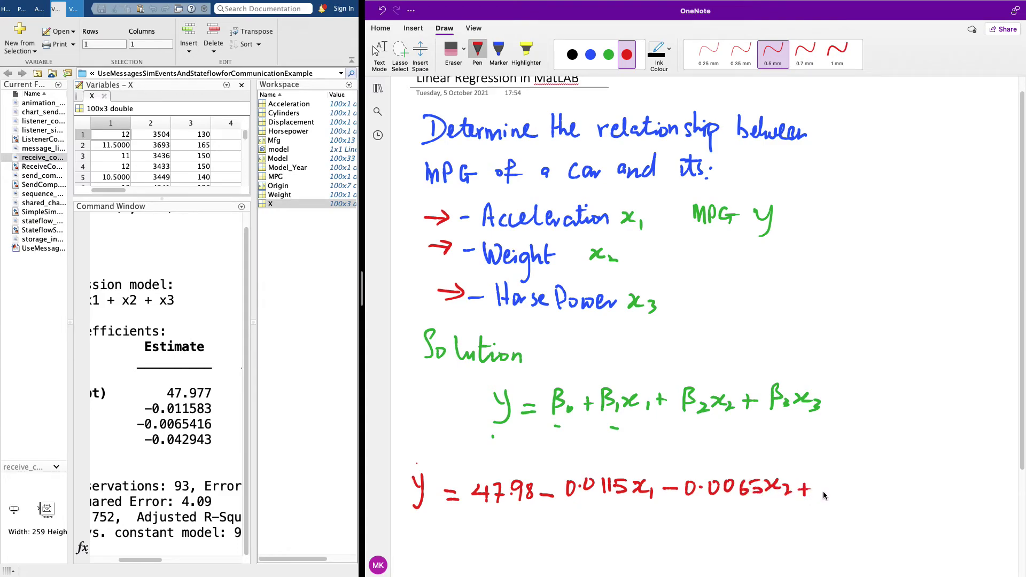
{"action": "left_click", "coordinate": [382, 12]}
{"action": "mouse_move", "coordinate": [801, 488]}
{"action": "left_mouse_down"}
{"action": "mouse_move", "coordinate": [837, 481]}
{"action": "mouse_move", "coordinate": [888, 490]}
{"action": "left_mouse_up"}
{"action": "left_click", "coordinate": [850, 488]}
{"action": "mouse_move", "coordinate": [885, 481]}
{"action": "left_mouse_down"}
{"action": "mouse_move", "coordinate": [886, 498]}
{"action": "mouse_move", "coordinate": [922, 499]}
{"action": "left_mouse_up"}
{"action": "mouse_move", "coordinate": [923, 484]}
{"action": "left_mouse_down"}
{"action": "mouse_move", "coordinate": [910, 500]}
{"action": "mouse_move", "coordinate": [931, 497]}
{"action": "mouse_move", "coordinate": [932, 514]}
{"action": "left_mouse_up"}
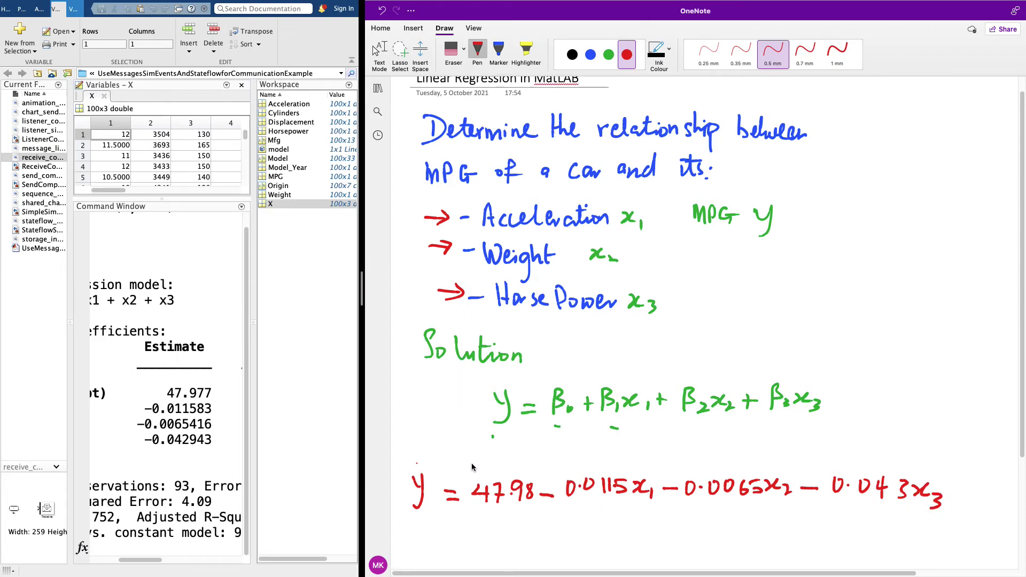
Underline the red fitted equation and widen MATLAB's side of the split view.
{"action": "left_click_drag", "start_coordinate": [426, 524], "coordinate": [581, 528]}
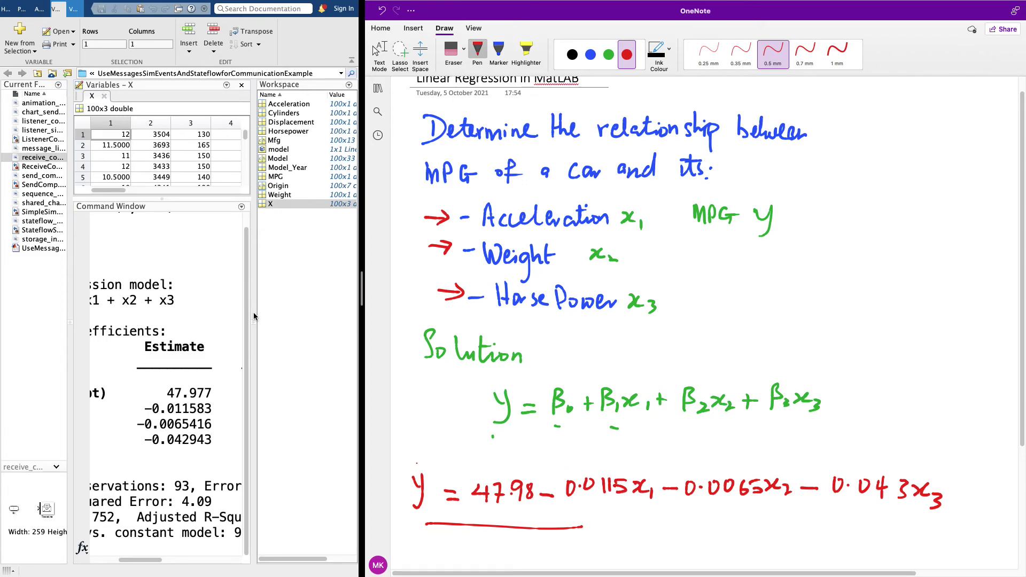
{"action": "left_click_drag", "start_coordinate": [362, 288], "coordinate": [522, 289]}
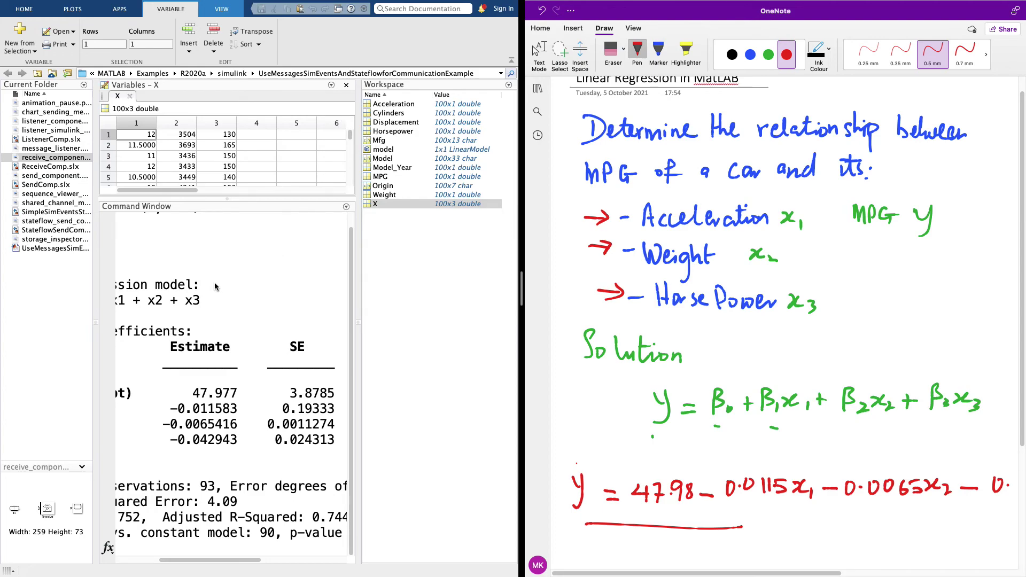
Select MPG in the Workspace and drag the splitter right until the tStat column shows.
{"action": "scroll", "coordinate": [205, 286], "scroll_direction": "left", "scroll_amount": 1}
{"action": "scroll", "coordinate": [205, 286], "scroll_direction": "up", "scroll_amount": 1}
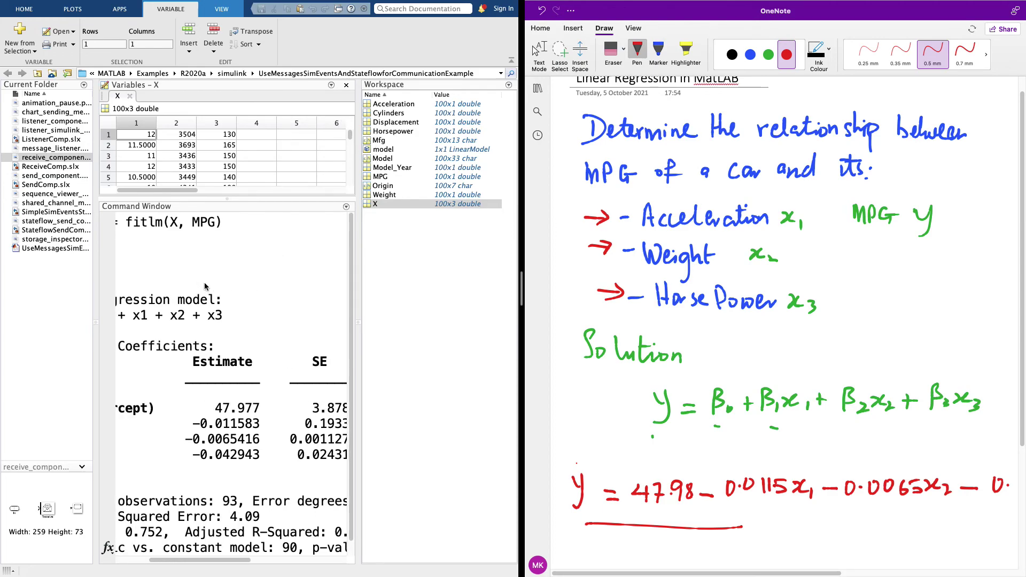
{"action": "left_click", "coordinate": [381, 177]}
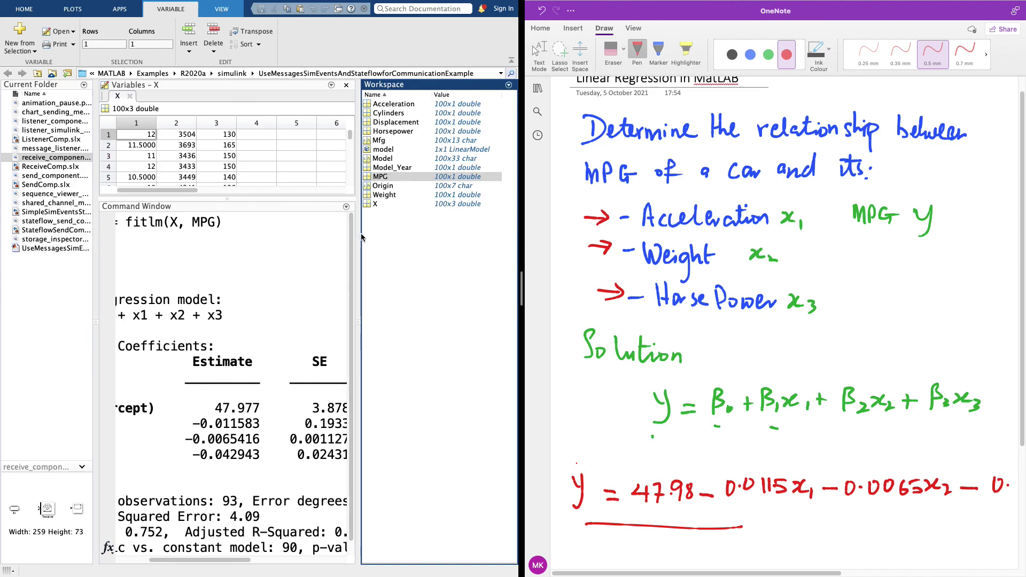
{"action": "left_click_drag", "start_coordinate": [360, 232], "coordinate": [461, 231]}
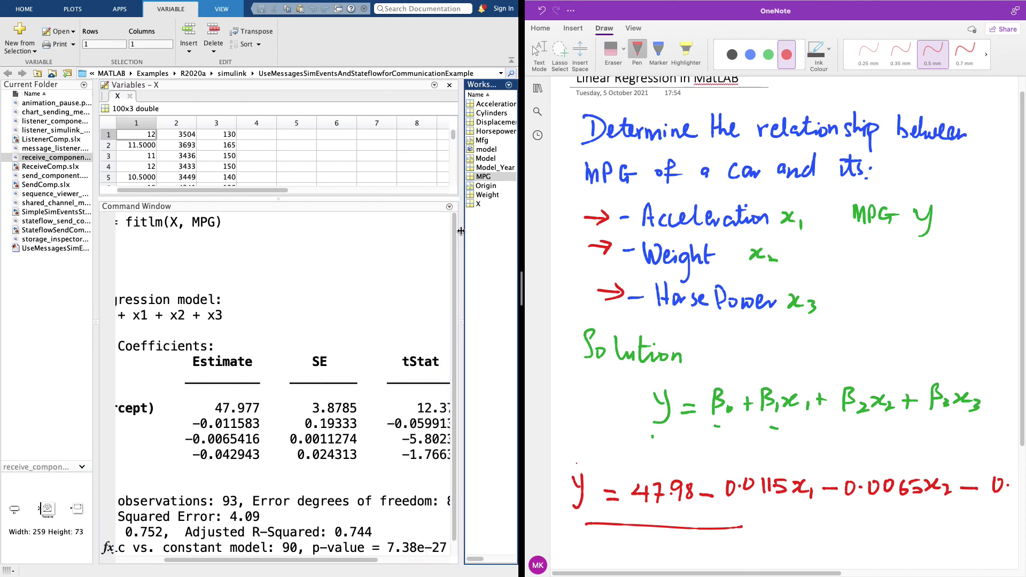